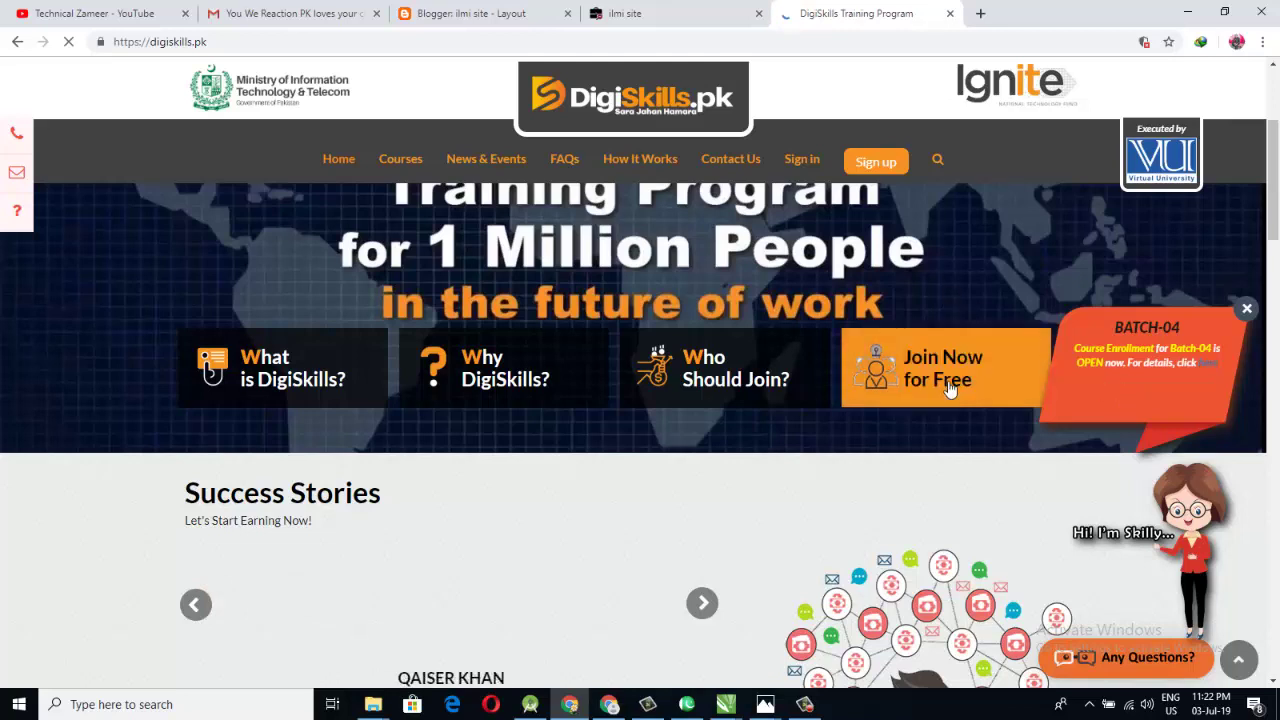
Step: Open the DigiSkills trainee sign-up page and review its First Name, Last Name, Email Address and Password fields and submit option
scroll(1275, 151, "up", 1)
left_click_drag(1275, 151, 1275, 208)
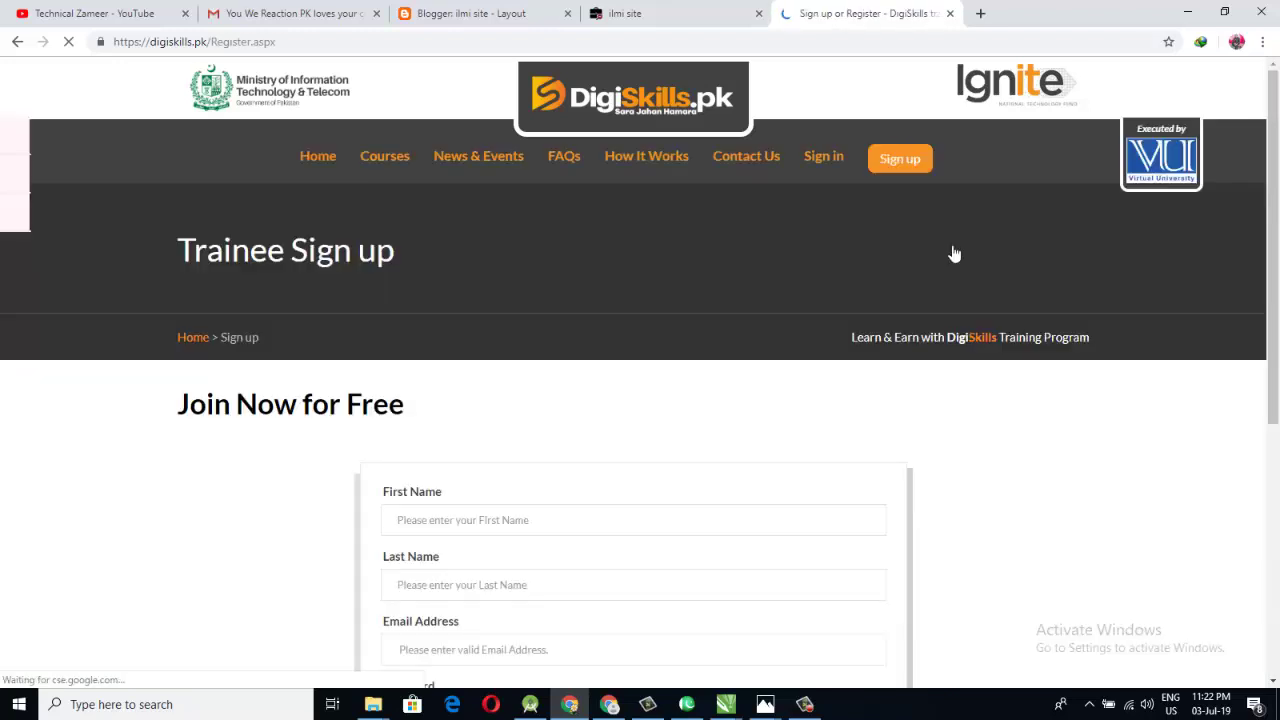
left_click_drag(1274, 229, 1271, 349)
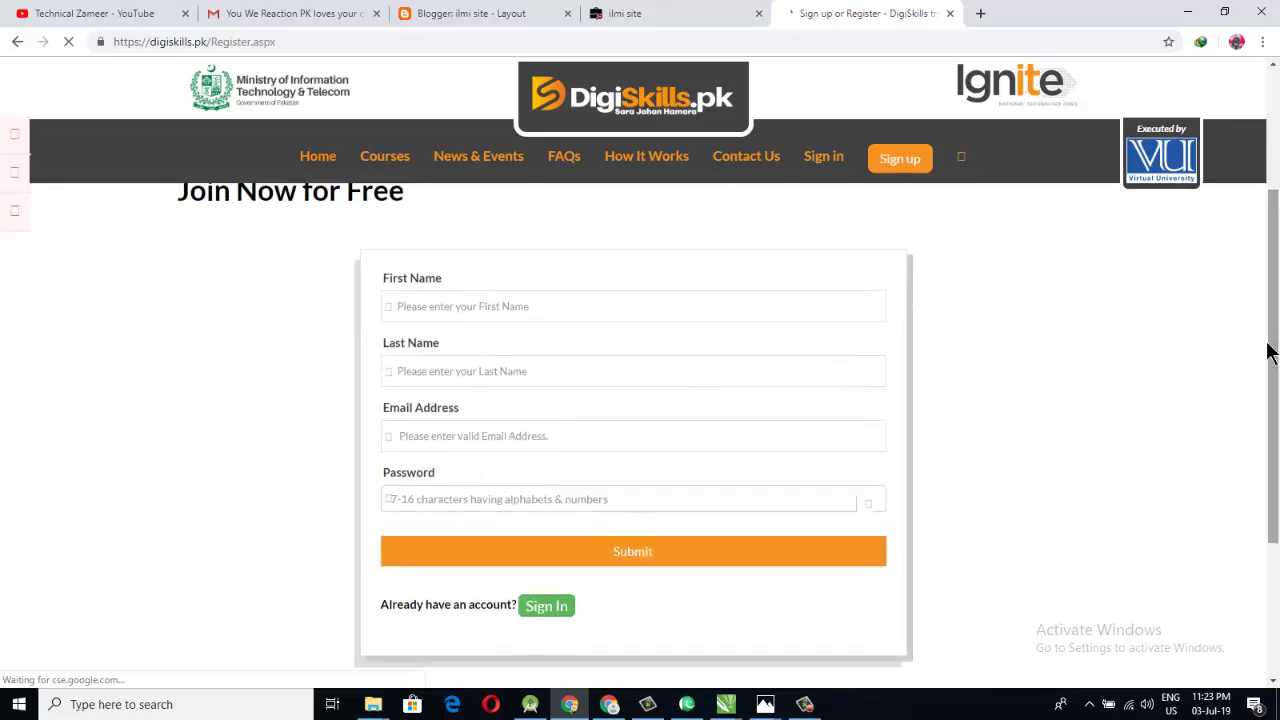
left_click(468, 307)
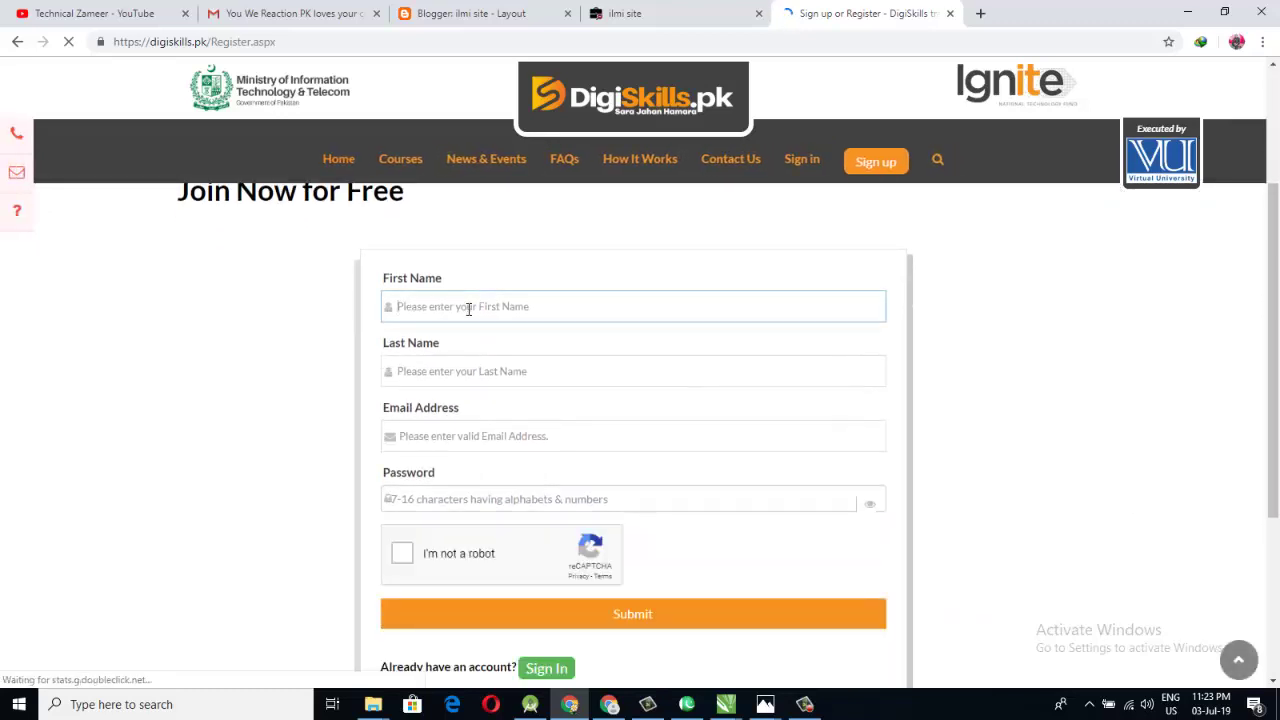
left_click(456, 372)
left_click(477, 440)
left_click(477, 504)
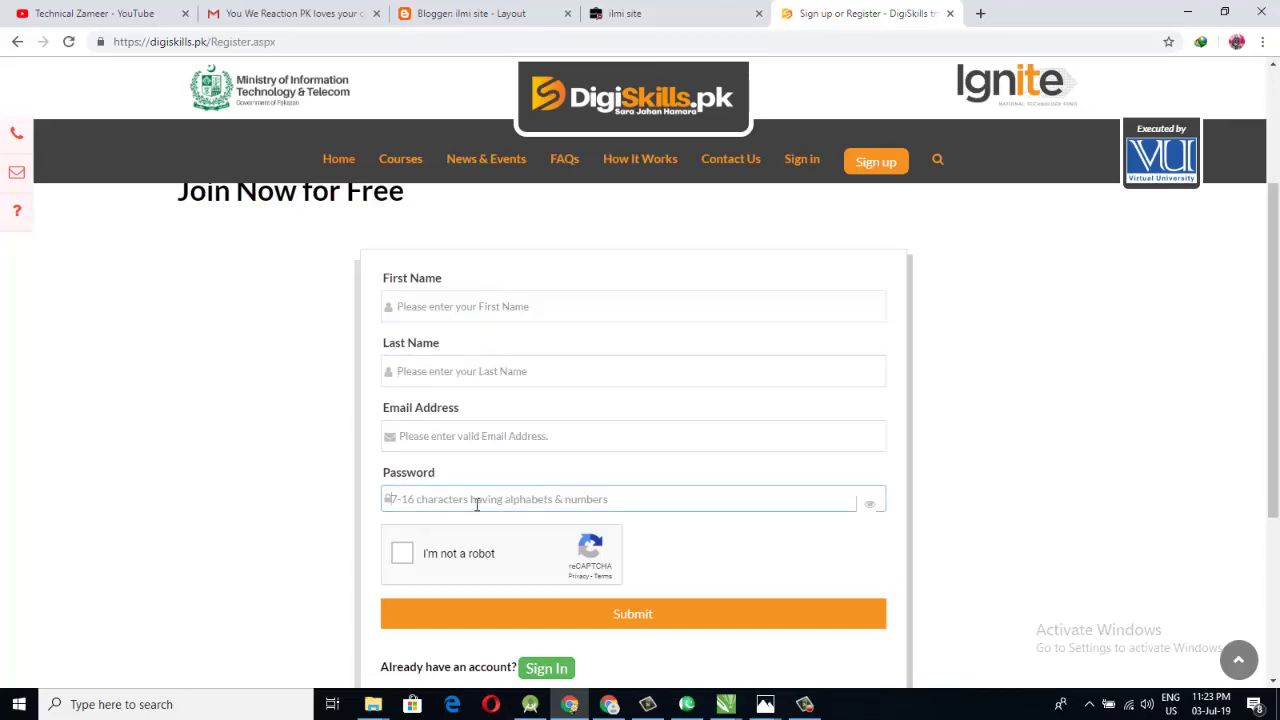
left_click_drag(1274, 355, 1274, 409)
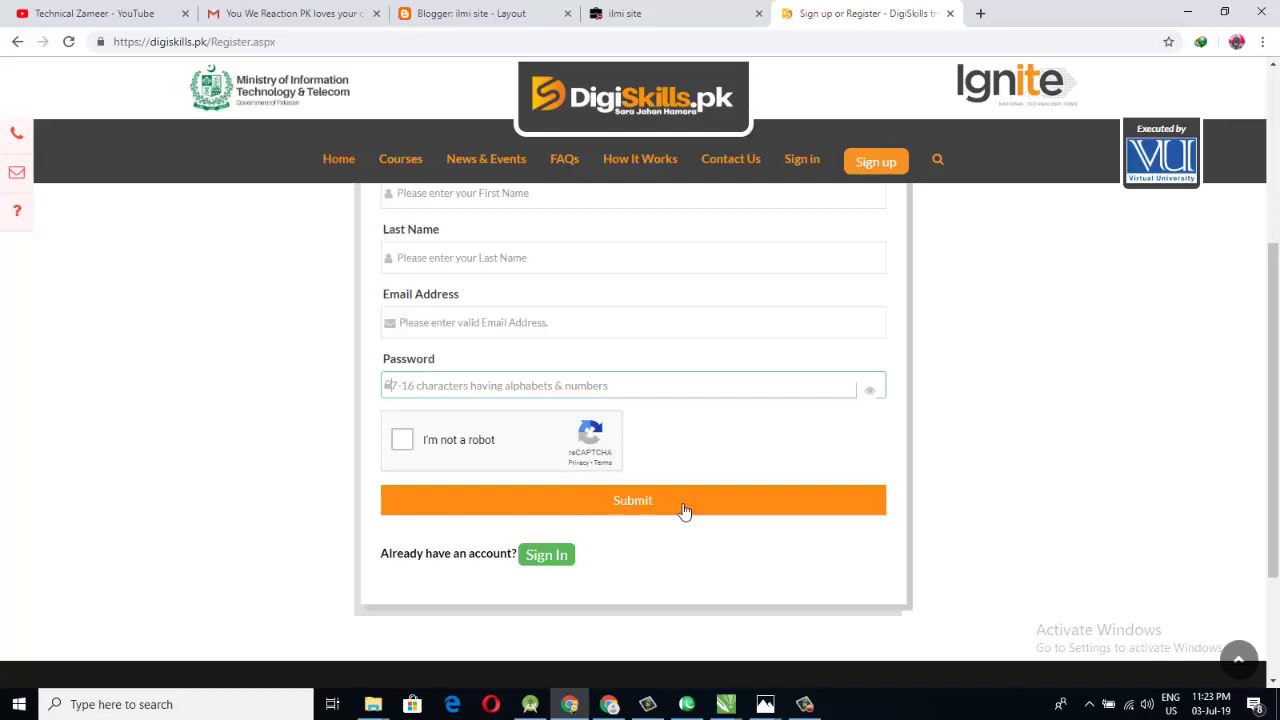
Step: Switch to Photos and view the example images of the account activation email and the DigiSkills sign-in form
left_click(766, 703)
left_click(778, 665)
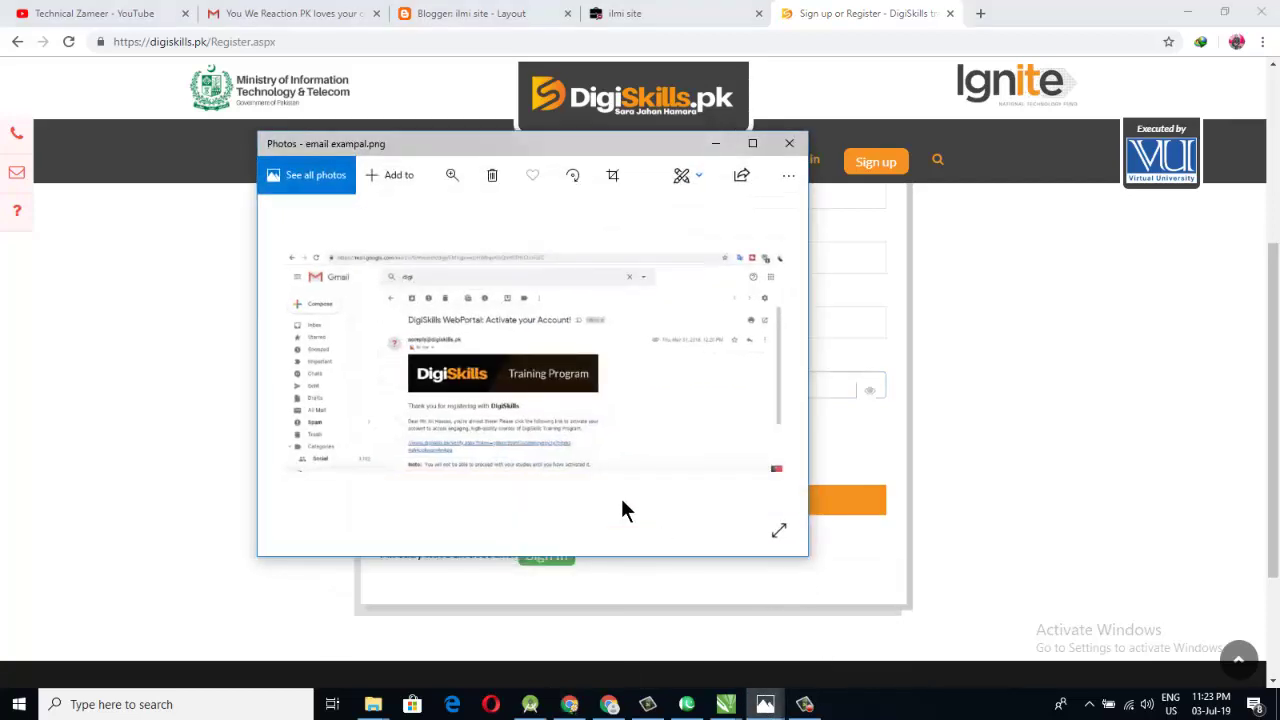
left_click_drag(807, 555, 925, 621)
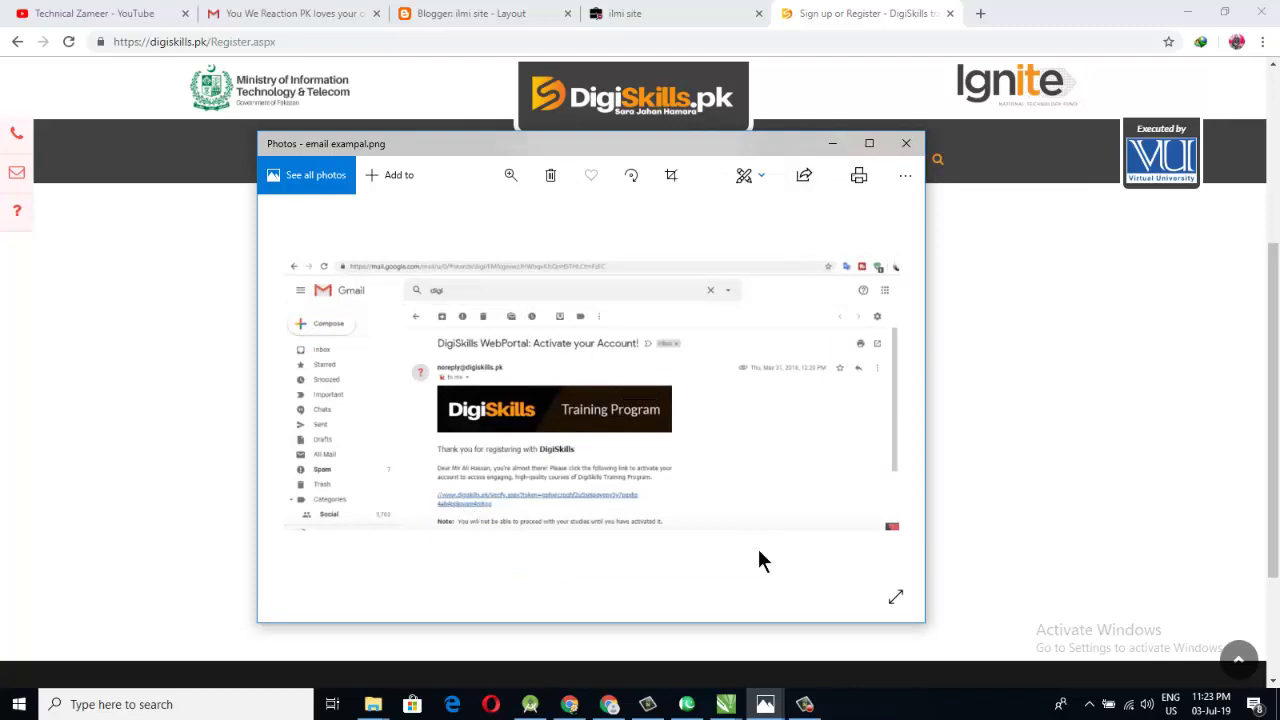
left_click(766, 708)
left_click(706, 660)
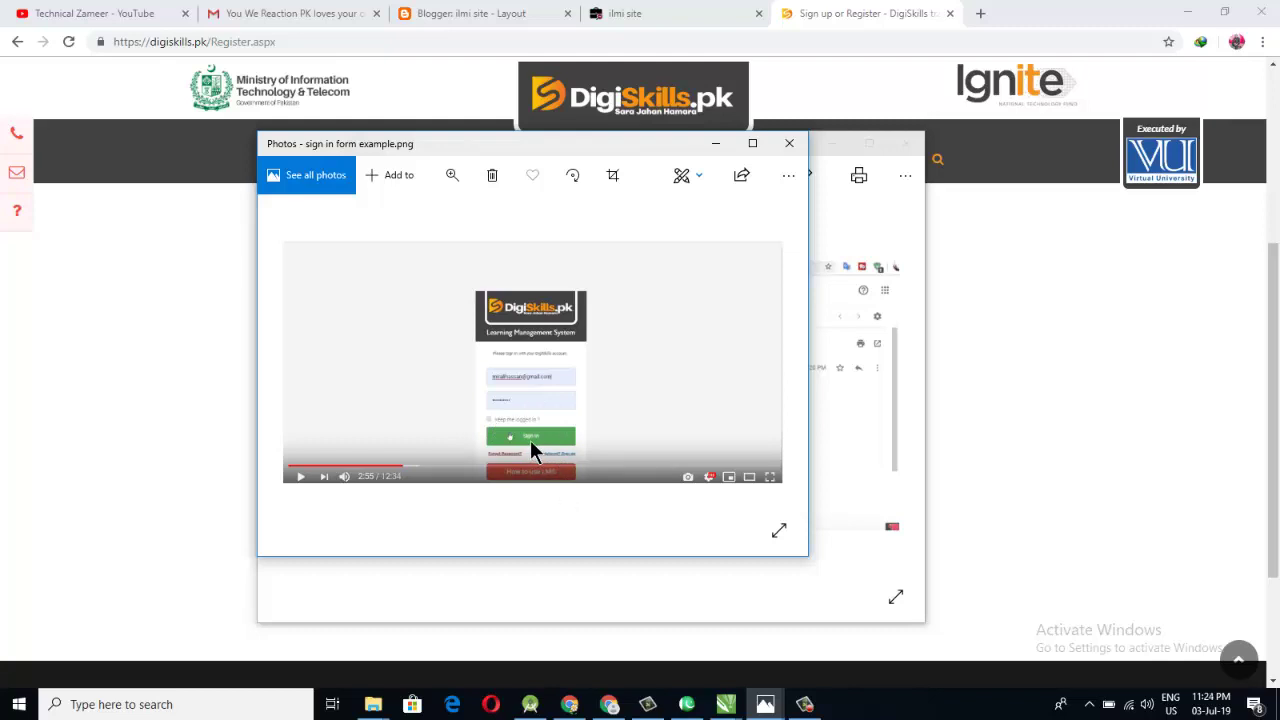
left_click(716, 147)
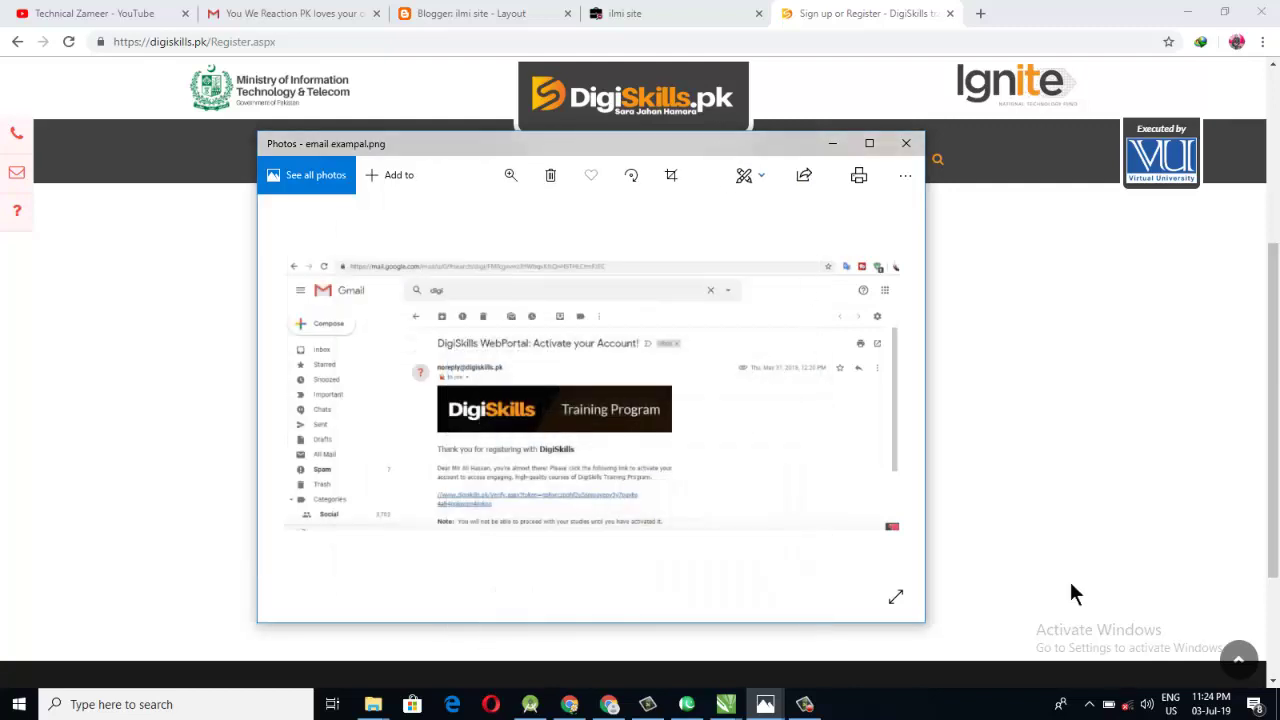
left_click(1109, 707)
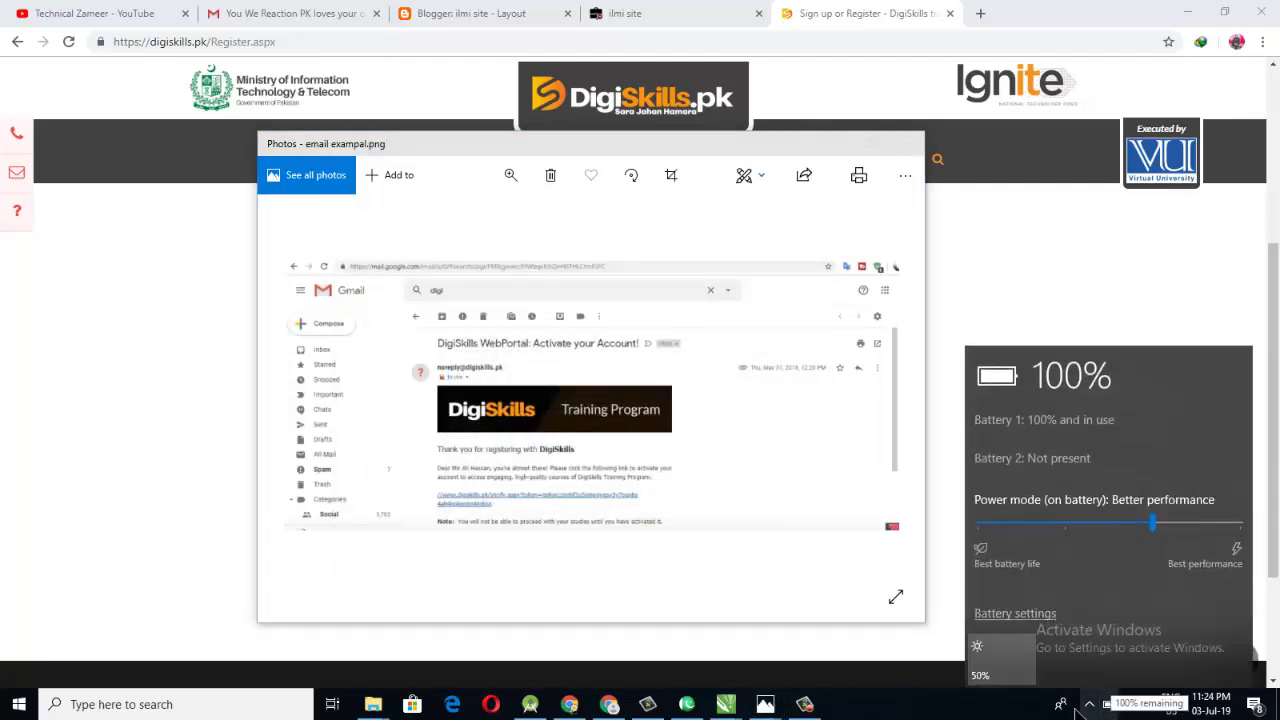
left_click(893, 716)
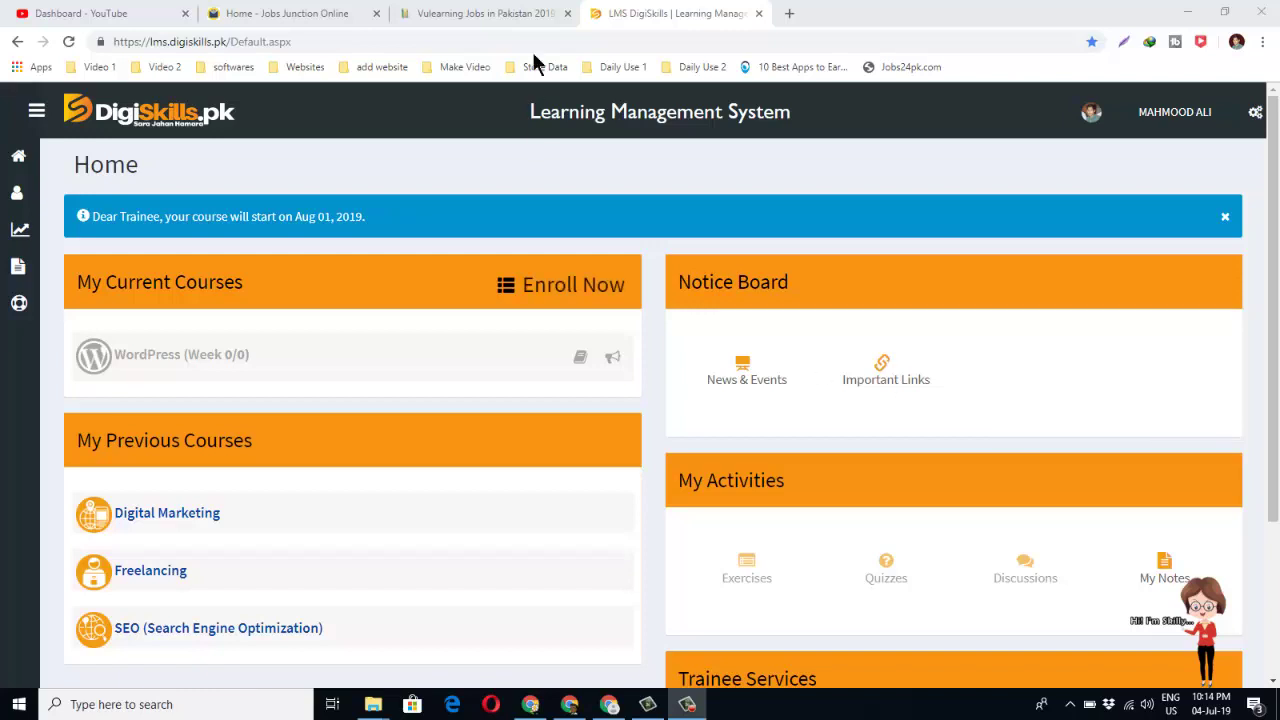
left_click_drag(797, 120, 523, 120)
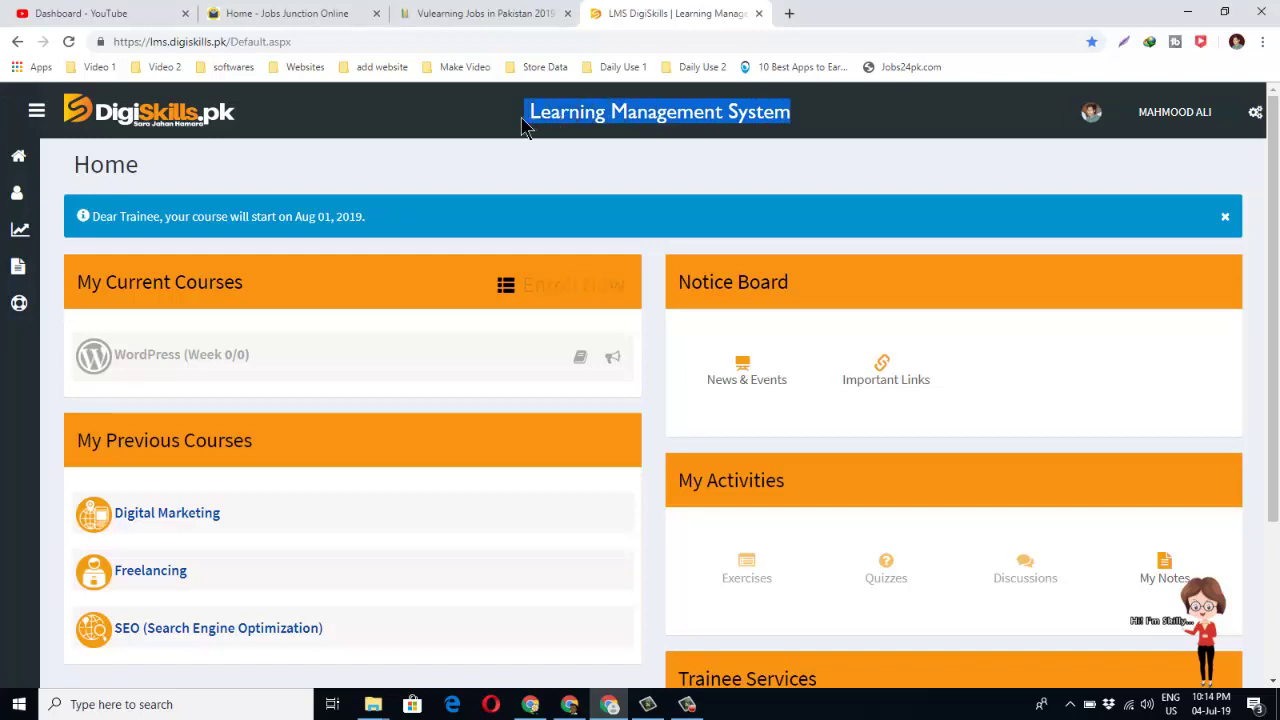
left_click(624, 124)
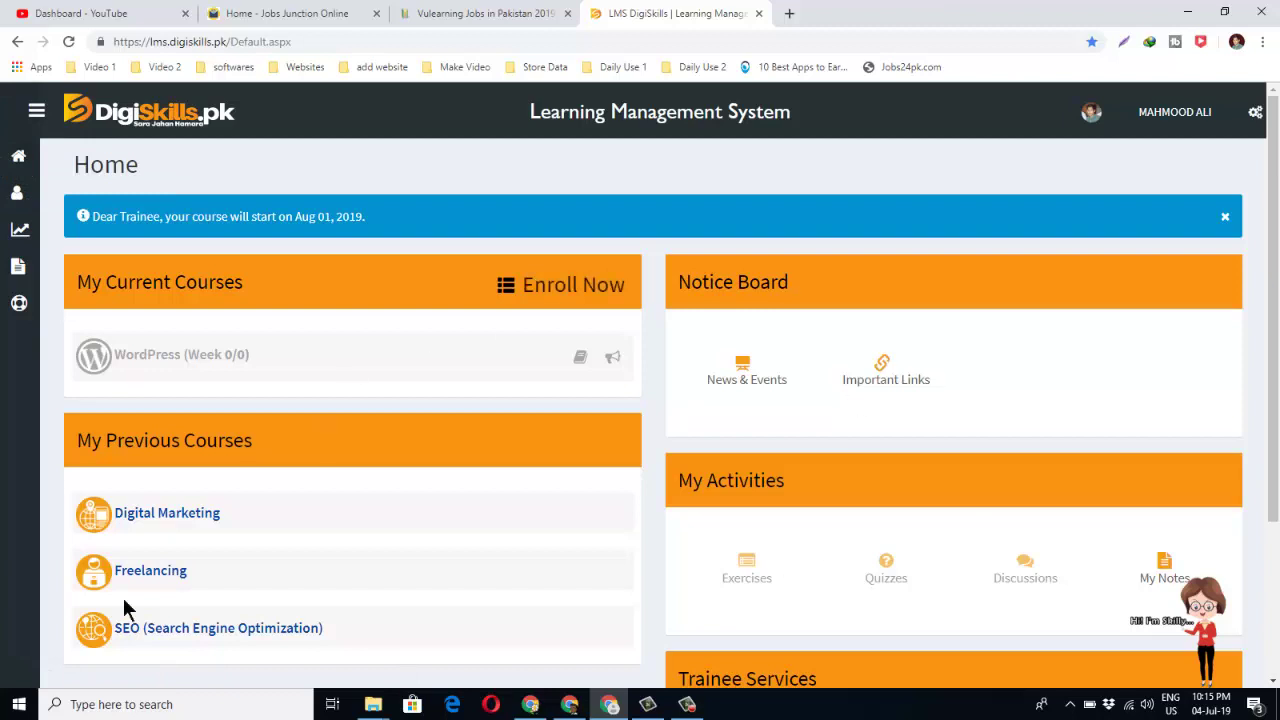
Step: Open the trainee's My Profile form and review the home computer and internet facility questions
left_click(20, 198)
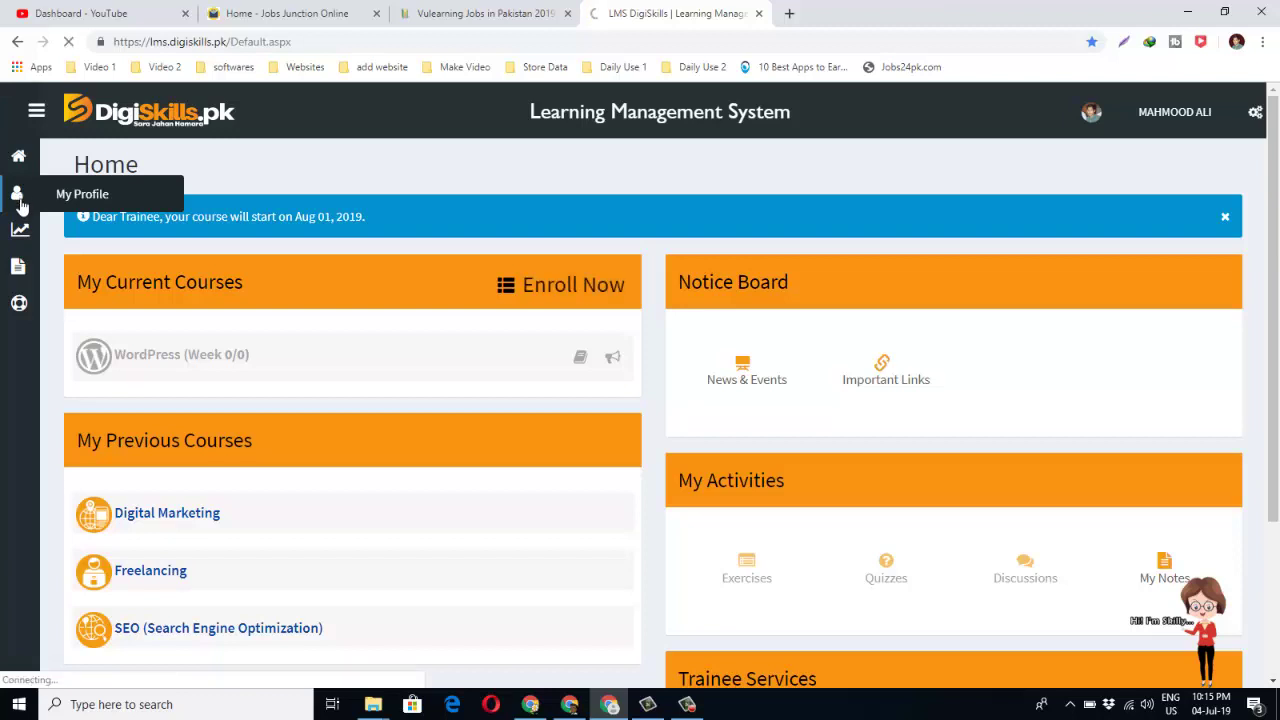
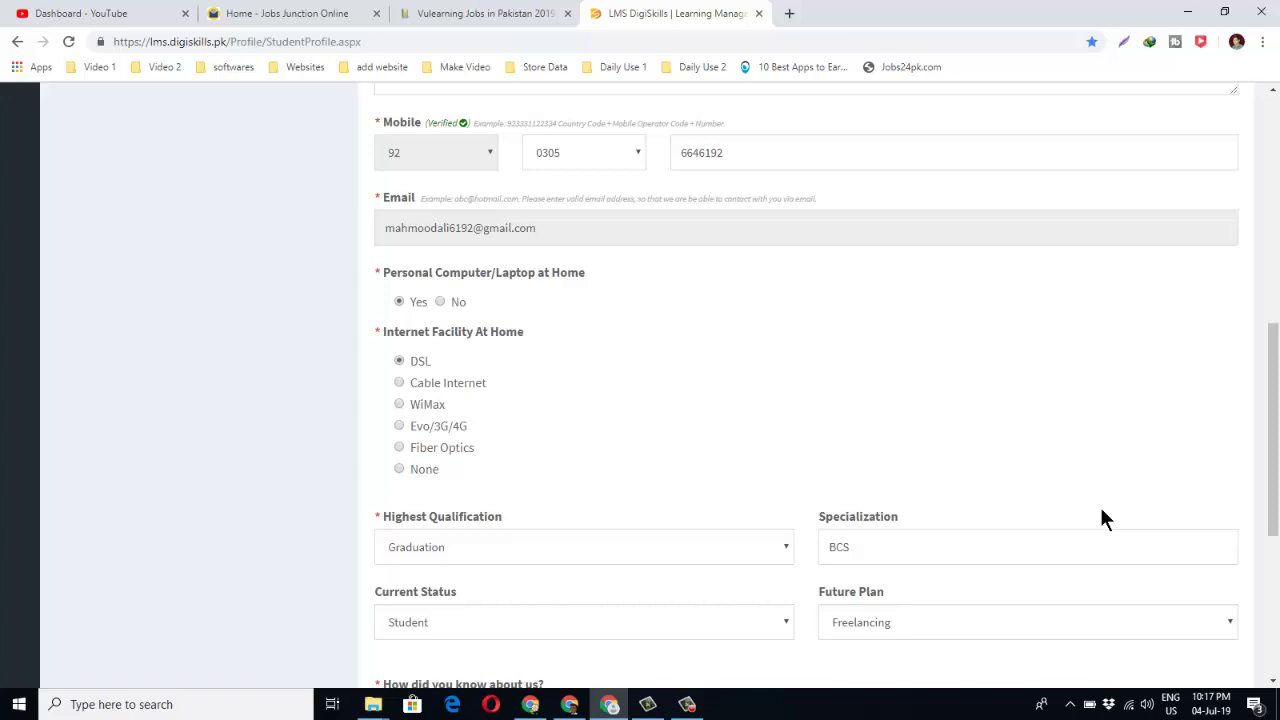
left_click_drag(1276, 457, 1277, 516)
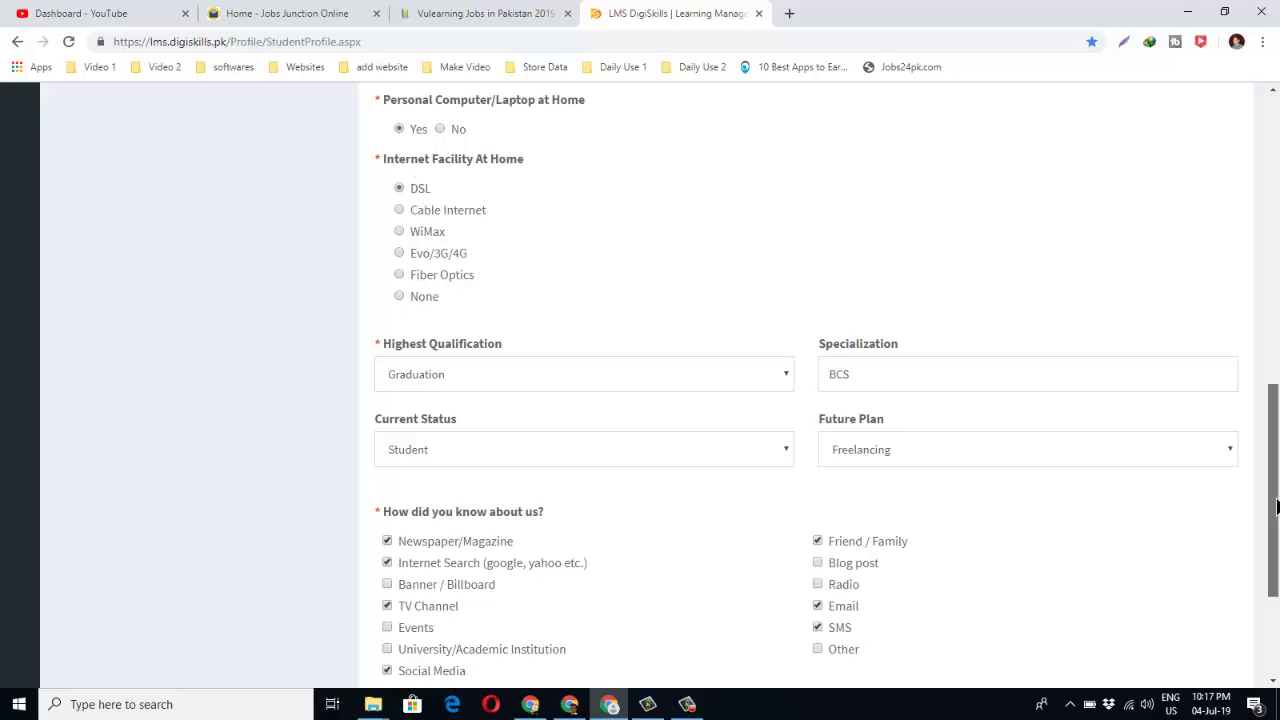
scroll(1255, 557, "down", 1)
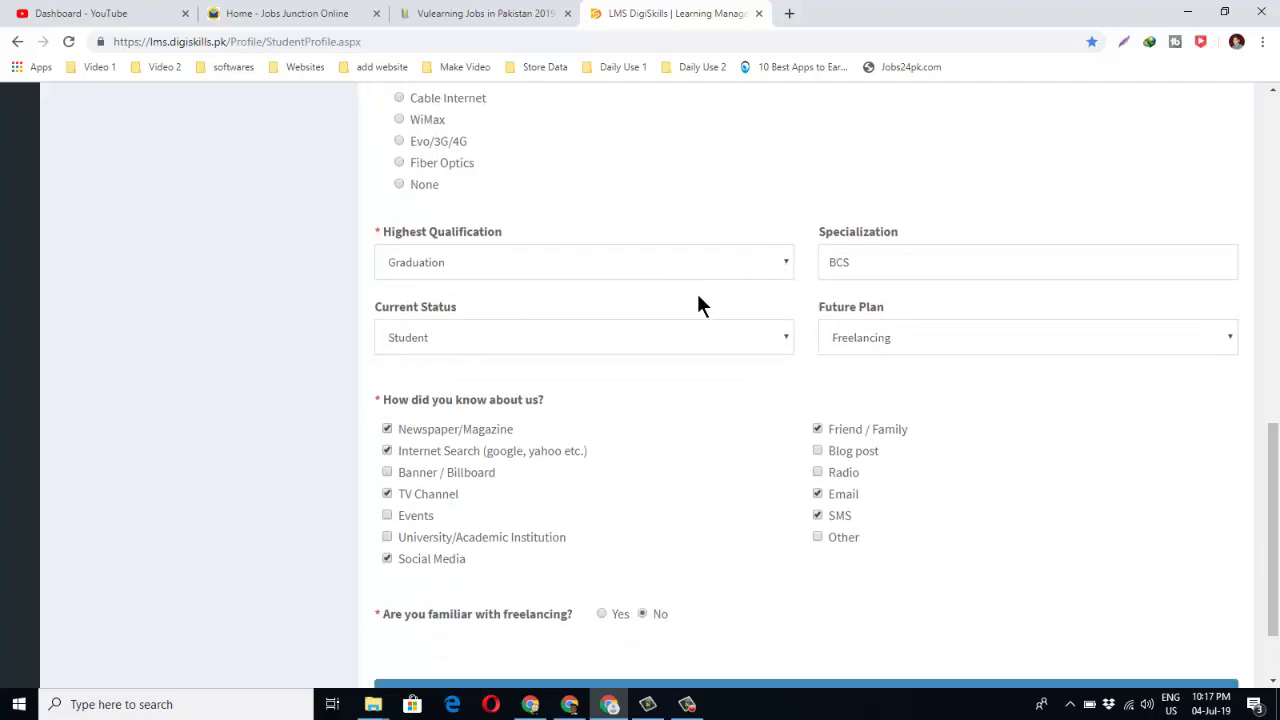
Step: Review the available choices for Highest Qualification, Current Status and Future Plan in the profile form
left_click(784, 266)
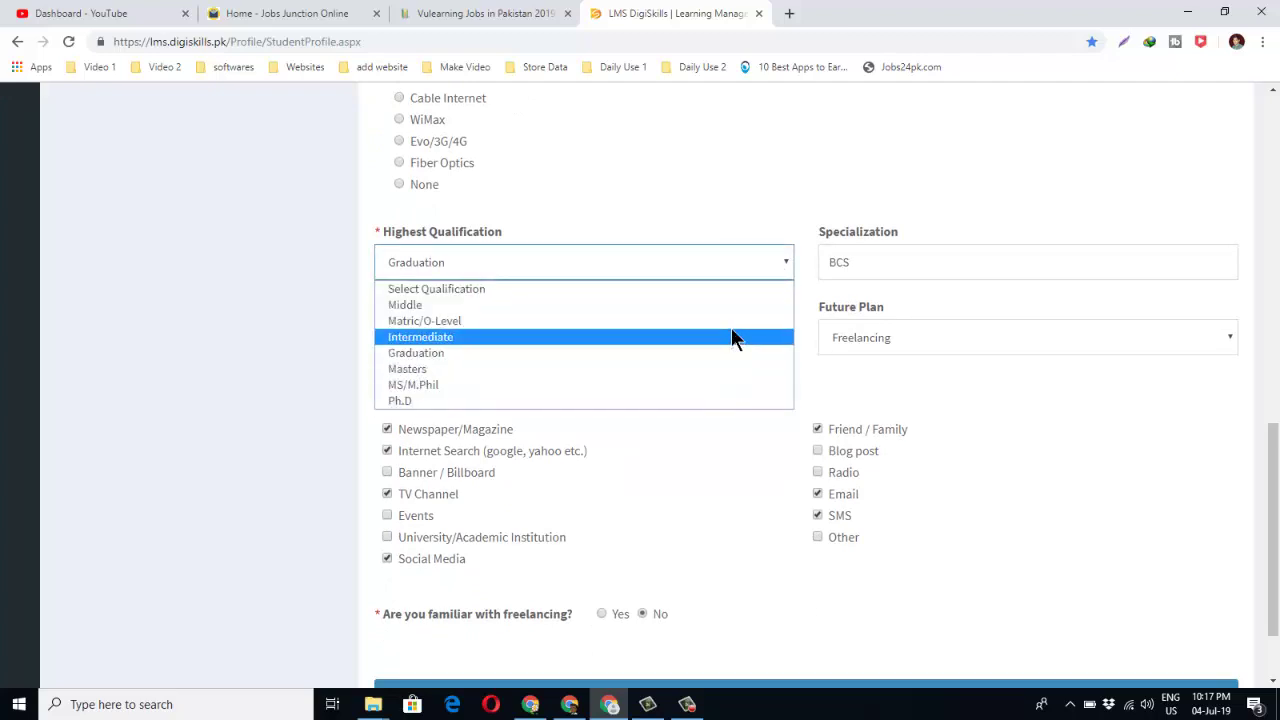
left_click(786, 268)
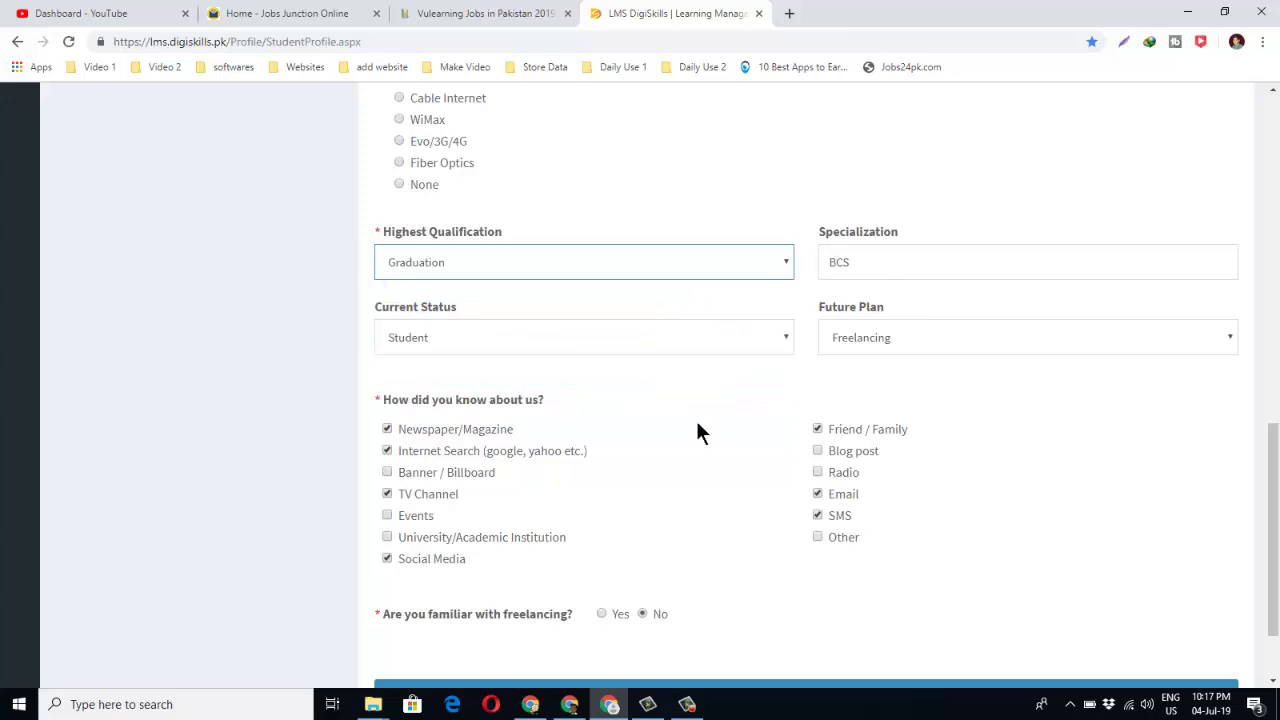
left_click(763, 336)
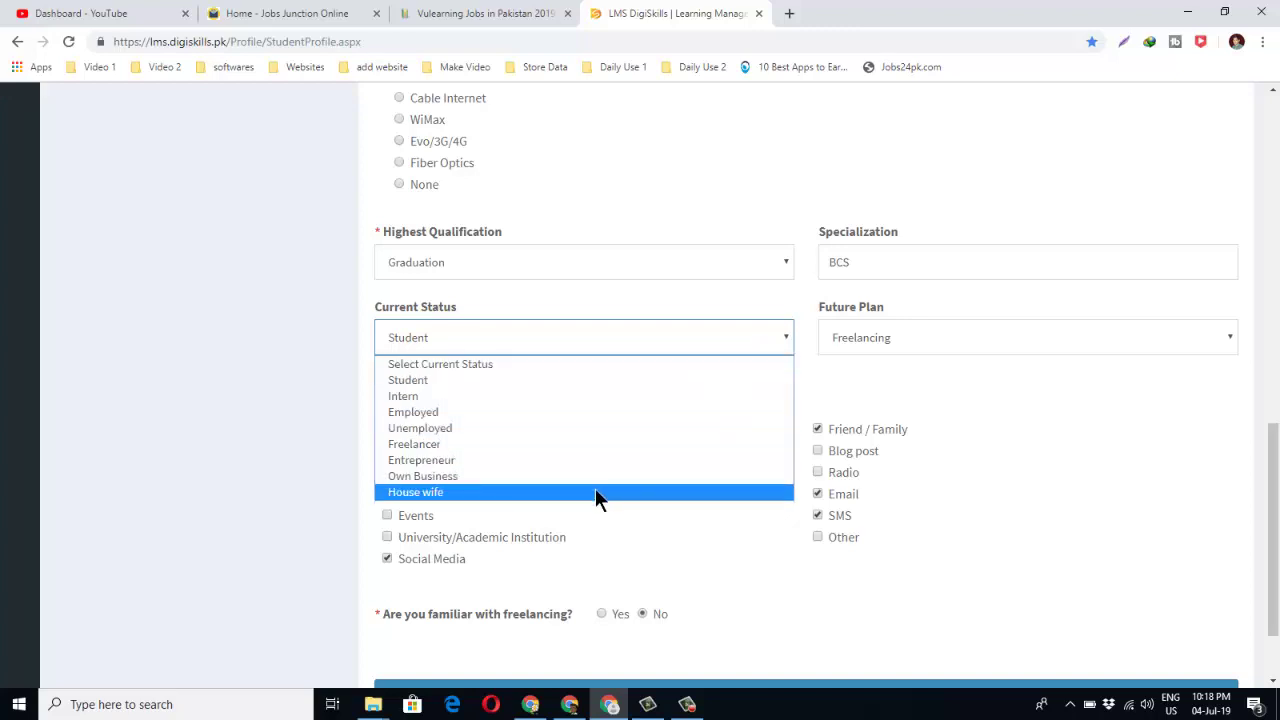
left_click(785, 340)
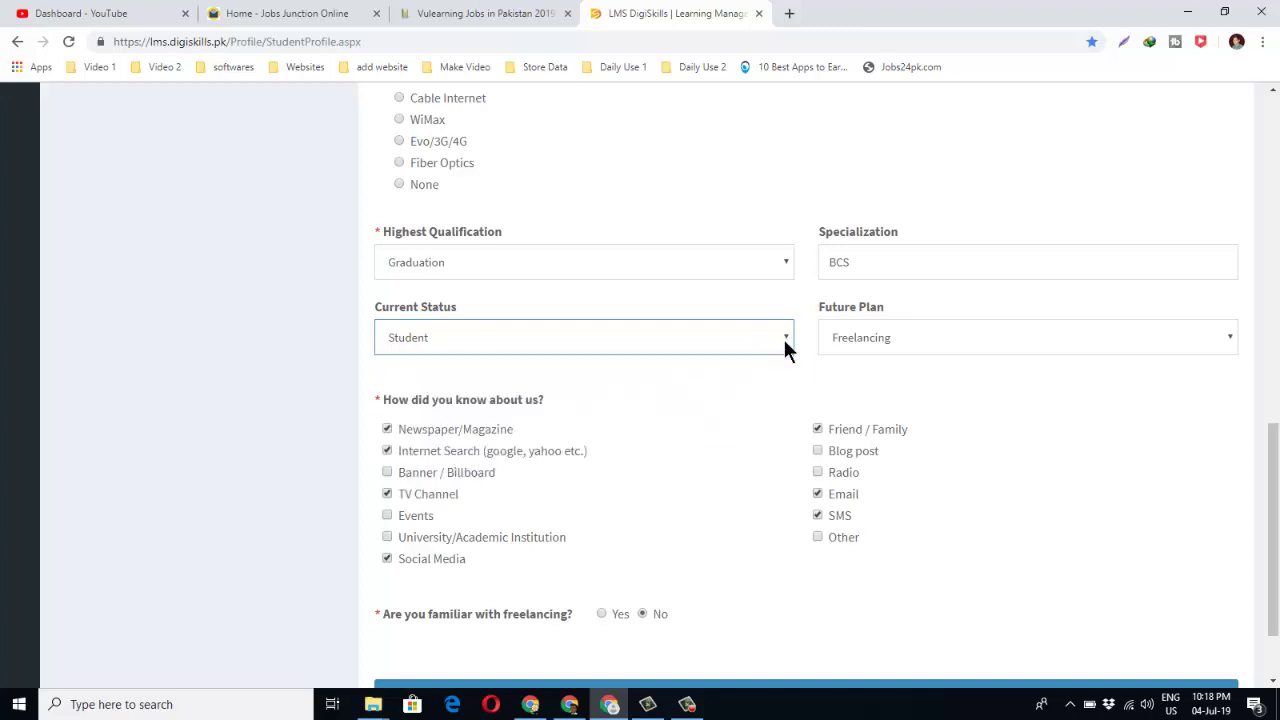
left_click(1083, 345)
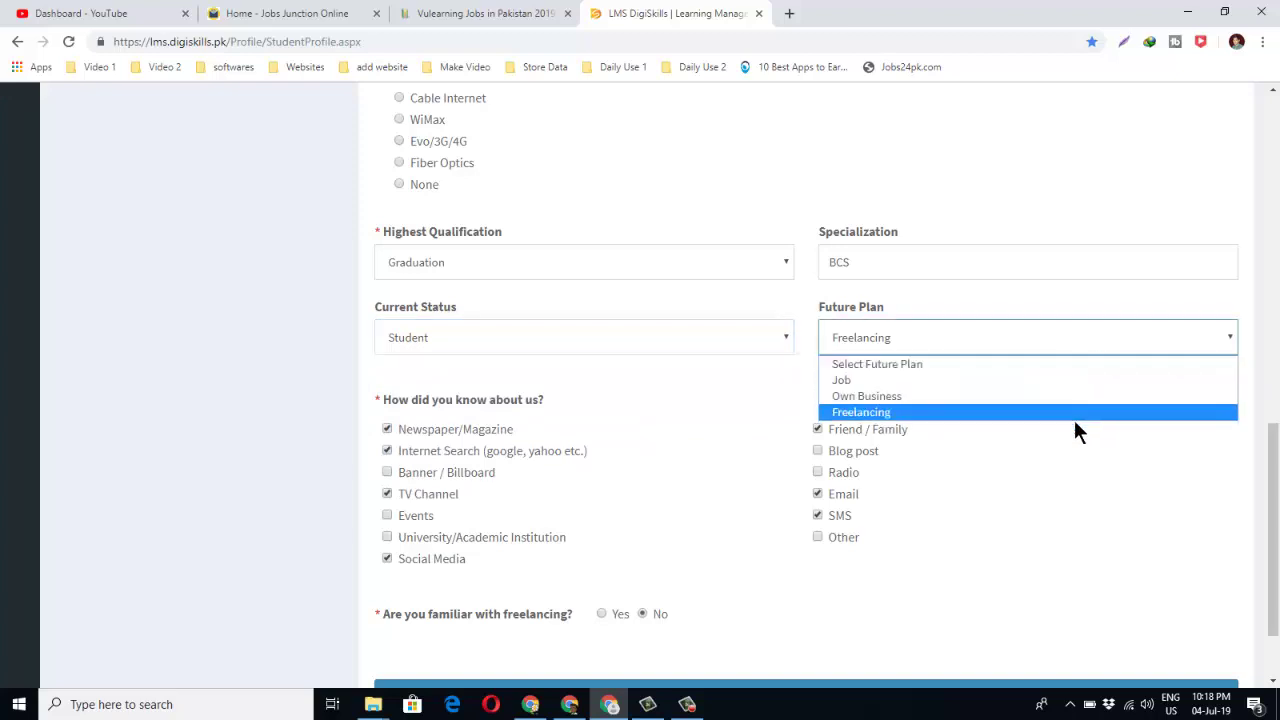
left_click(1063, 350)
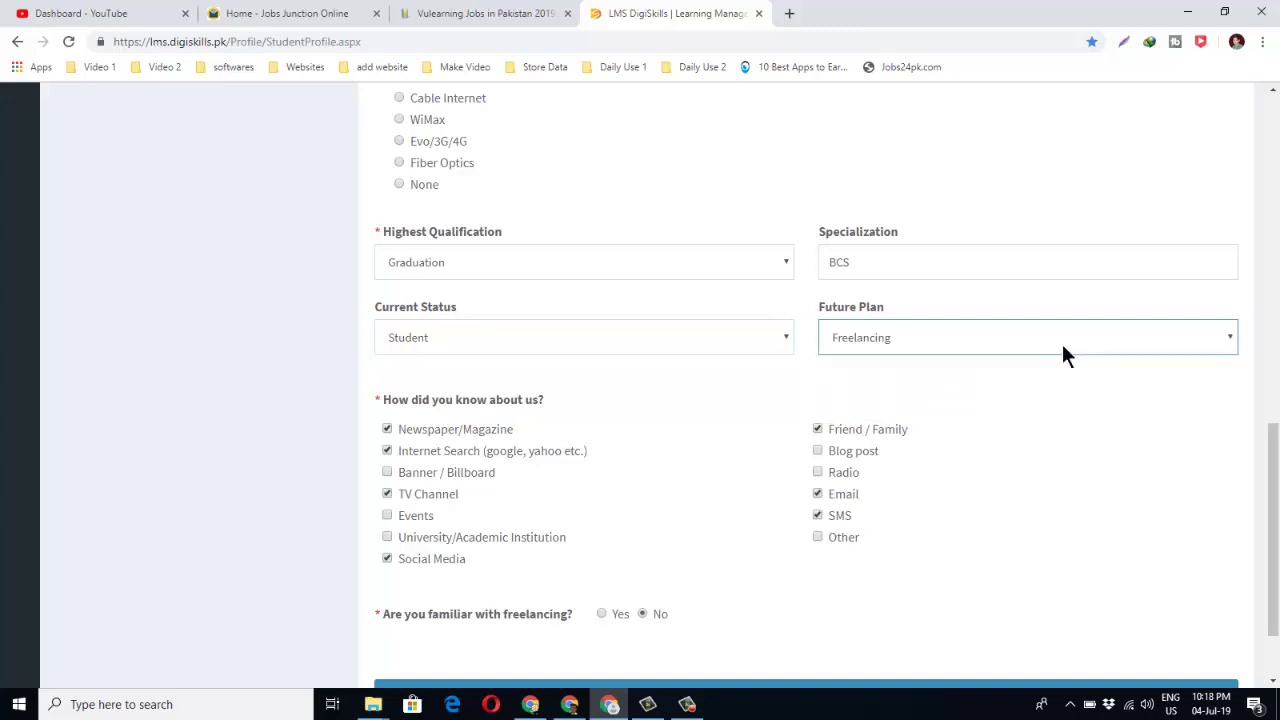
Step: Submit the completed trainee profile form
scroll(1276, 492, "down", 2)
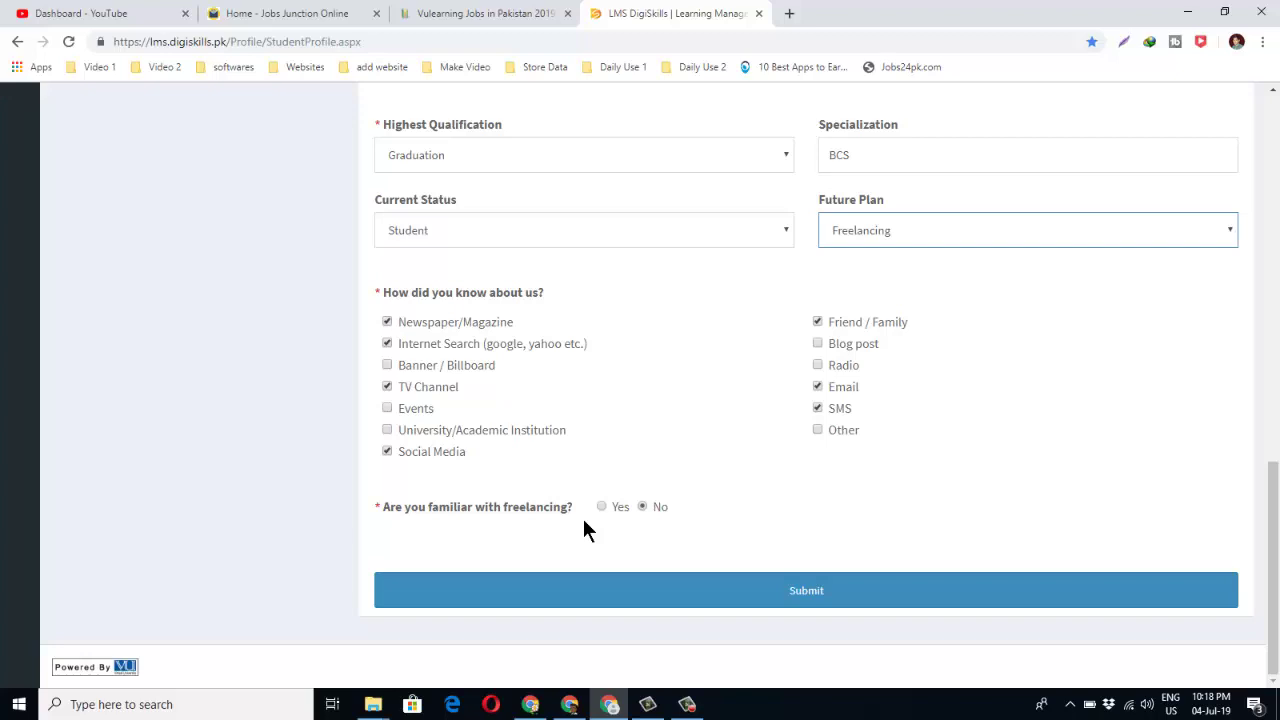
left_click(815, 605)
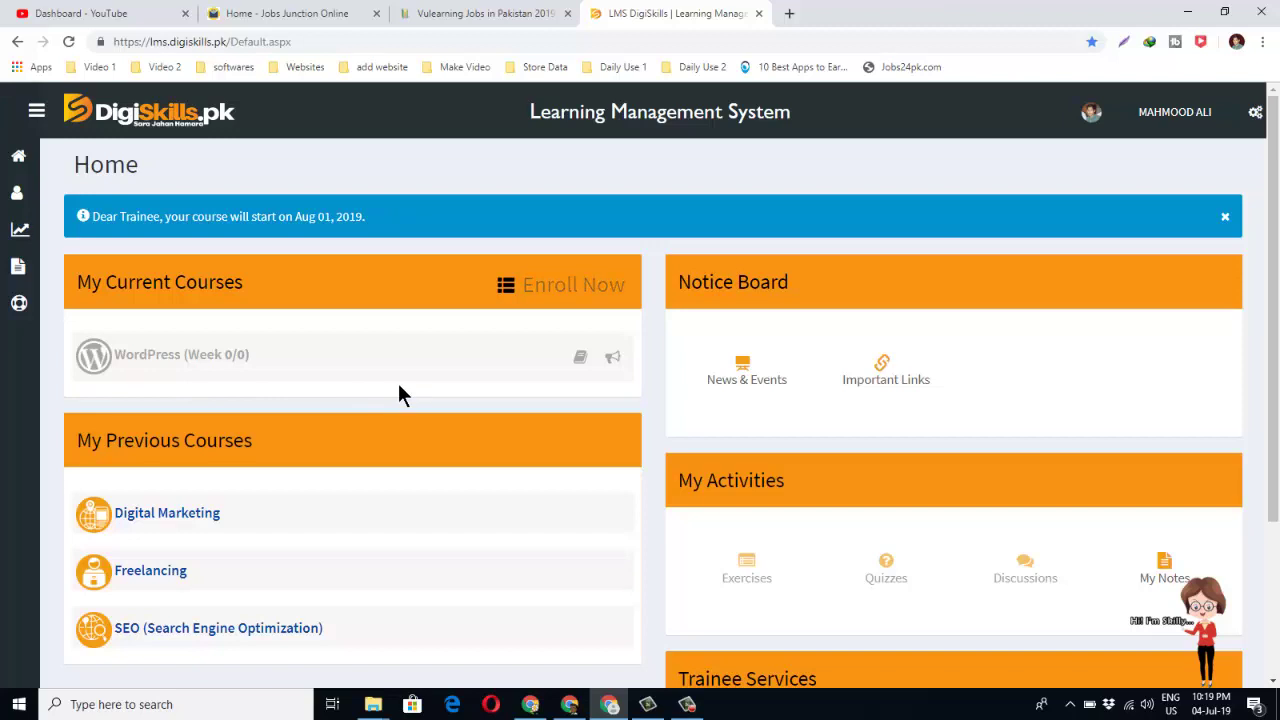
Step: Open the Batch-04 course enrollment page from the current courses section and review the durations of the available courses
left_click(576, 292)
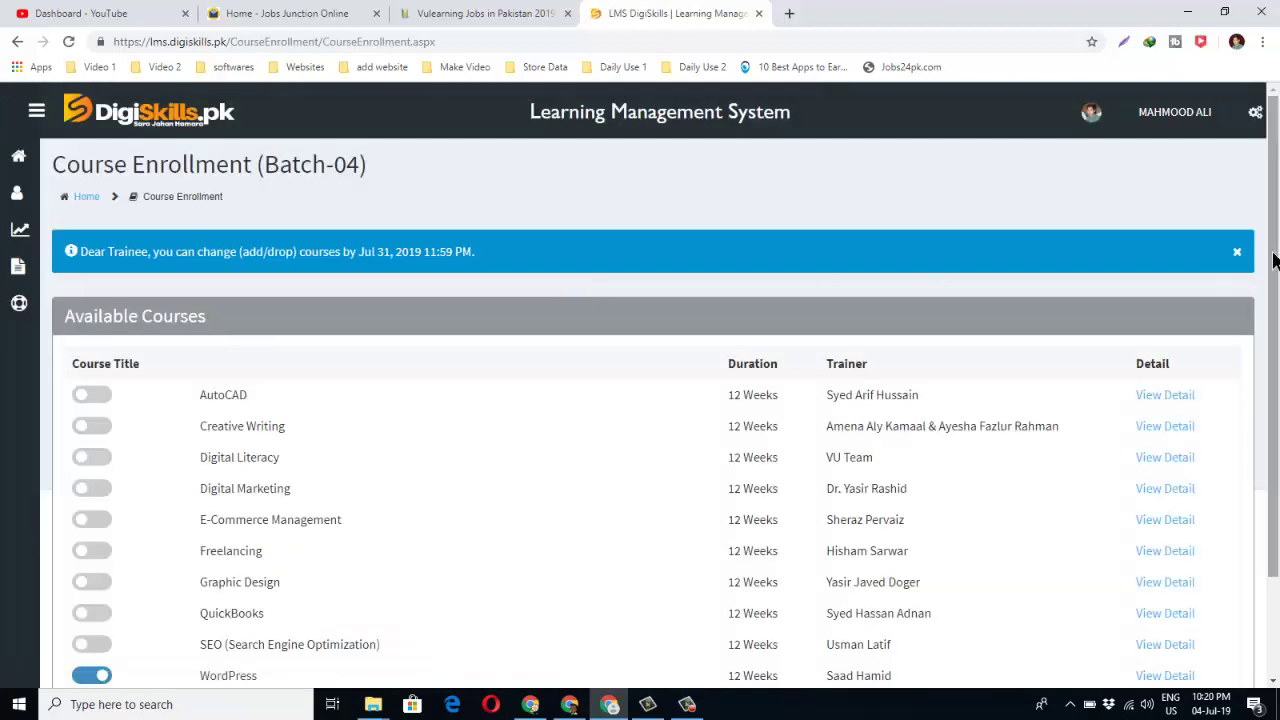
left_click_drag(1274, 260, 1274, 356)
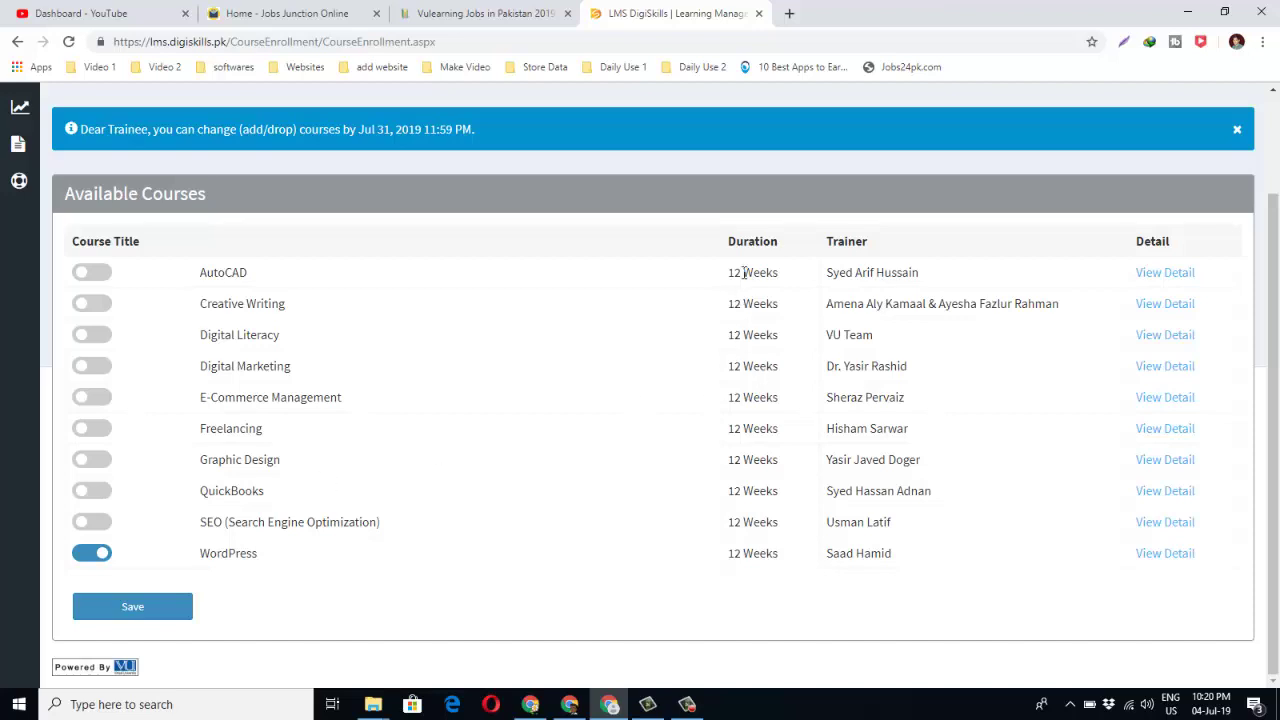
left_click_drag(735, 270, 782, 562)
left_click(755, 332)
Step: Open the AutoCAD course's details in a separate browser tab and bring that page into view
right_click(1166, 276)
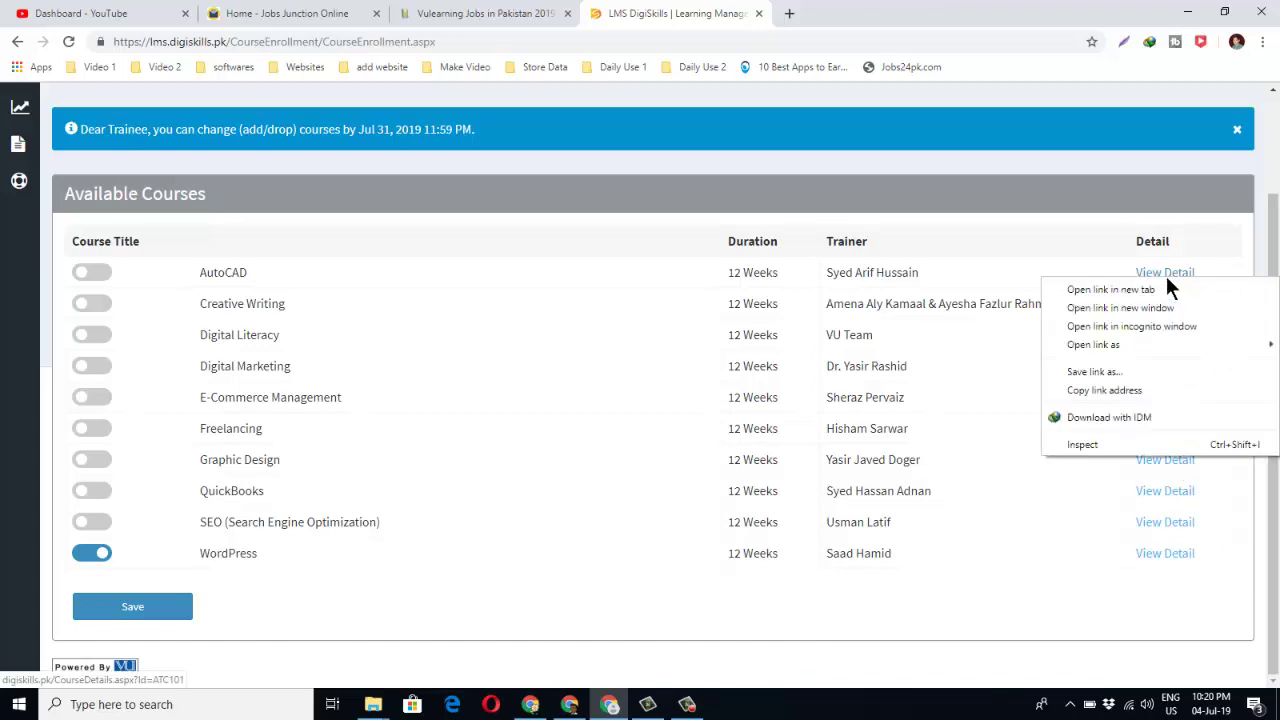
left_click(1168, 288)
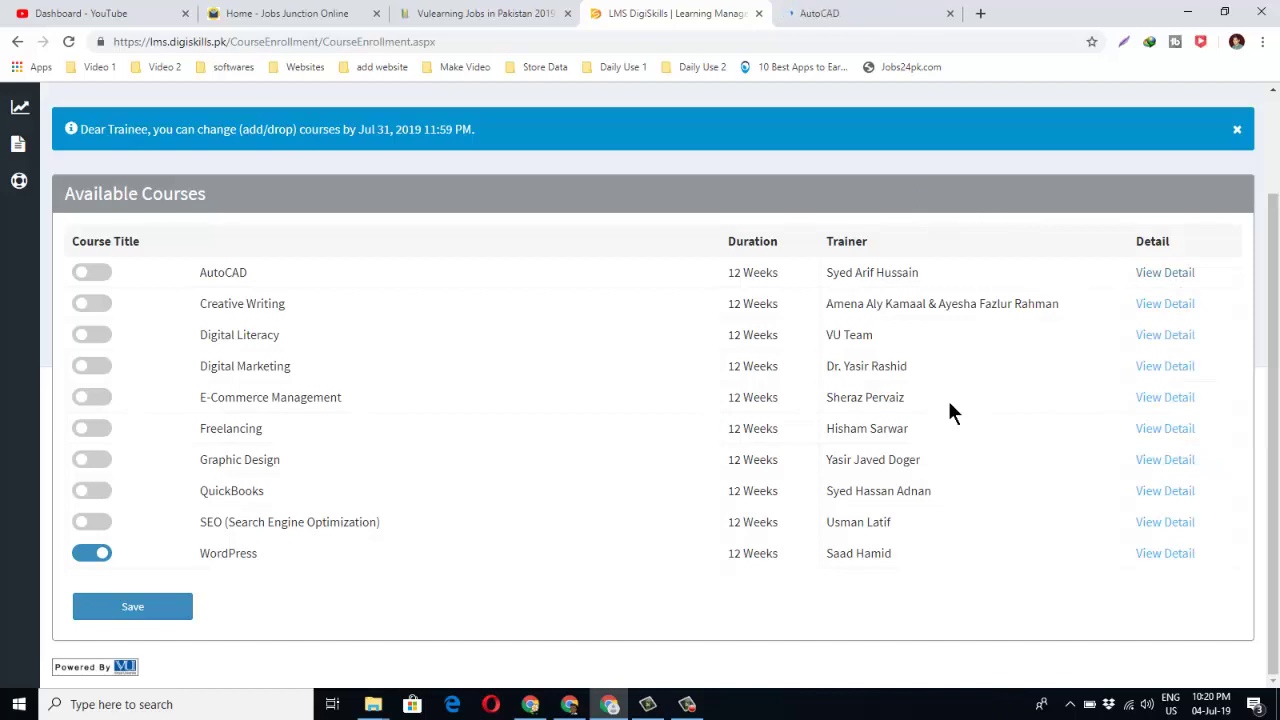
left_click(853, 16)
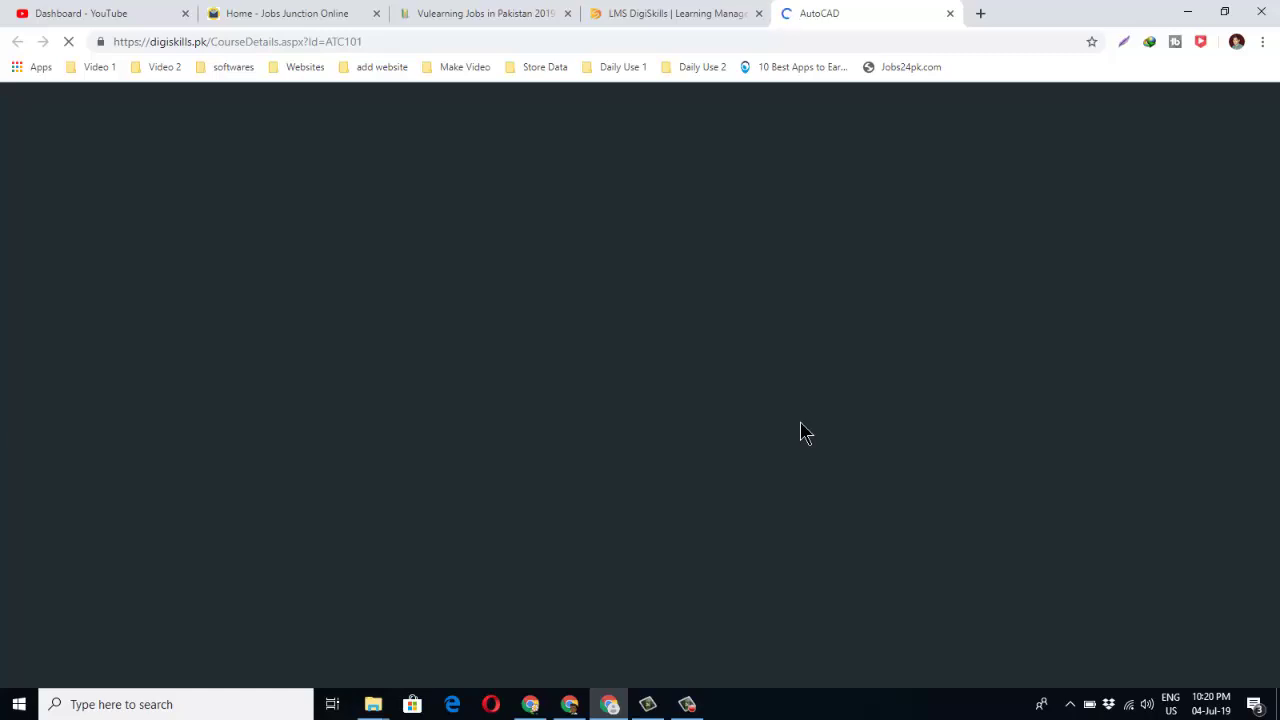
left_click(676, 14)
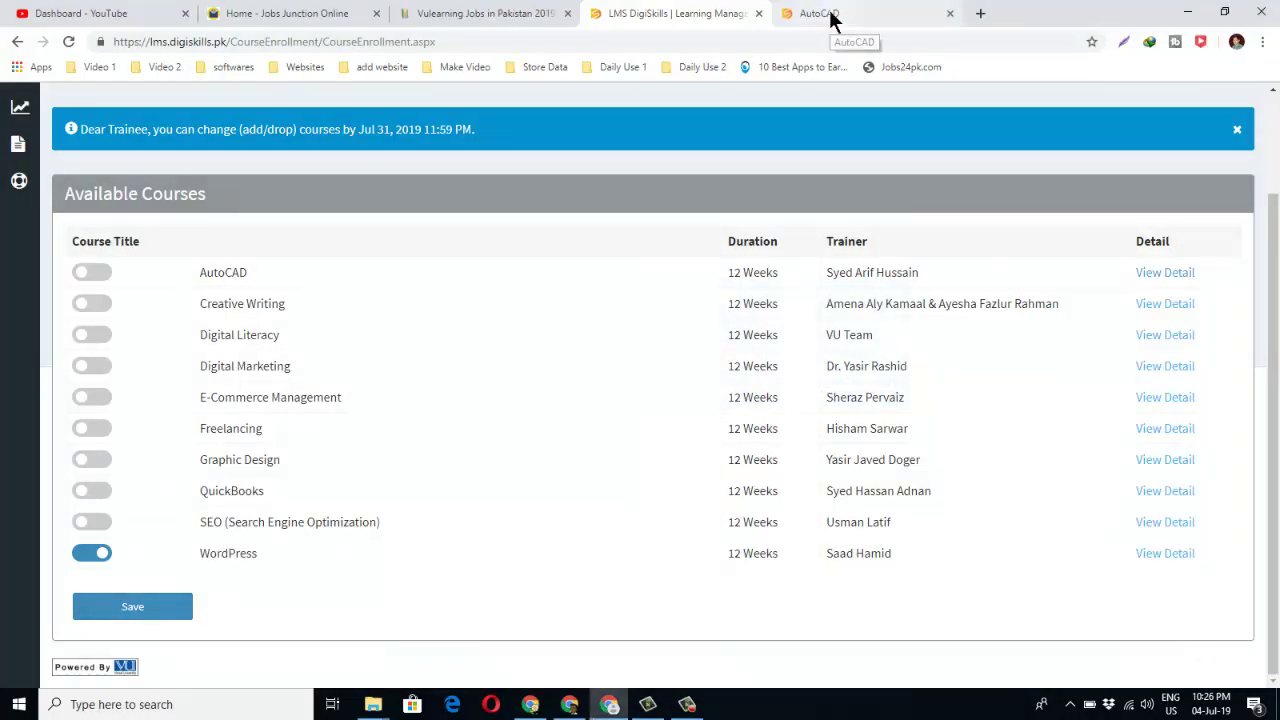
left_click(829, 14)
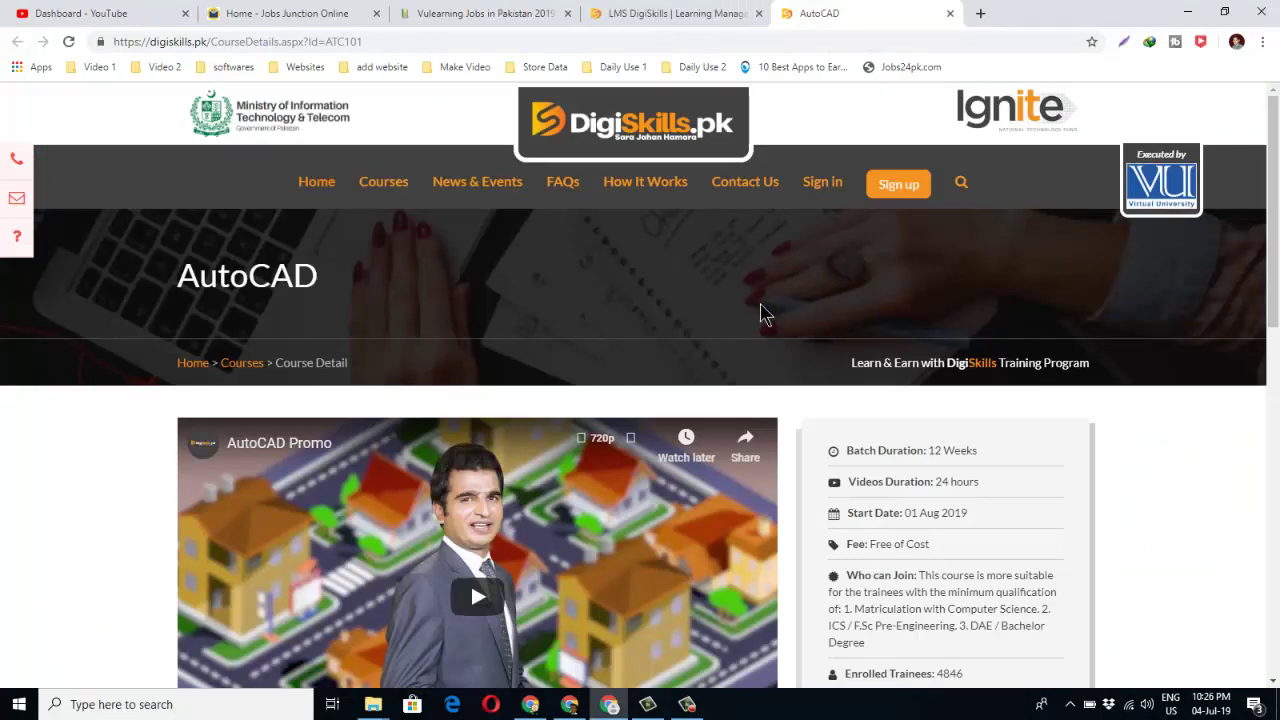
Step: Examine the AutoCAD course's batch duration, start date, joining requirements and enrolled trainees on its detail page
left_click_drag(1259, 272, 1201, 343)
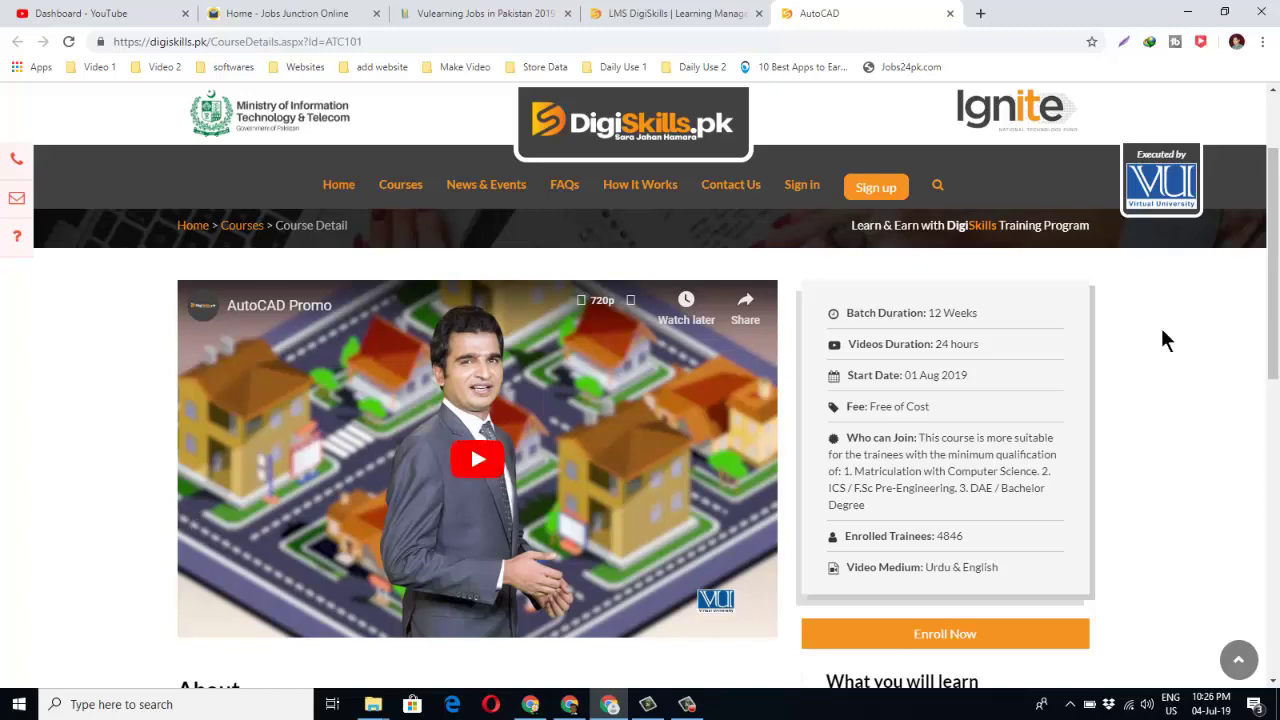
scroll(1273, 303, "down", 1)
left_click_drag(1273, 303, 1273, 247)
left_click_drag(1273, 191, 1277, 236)
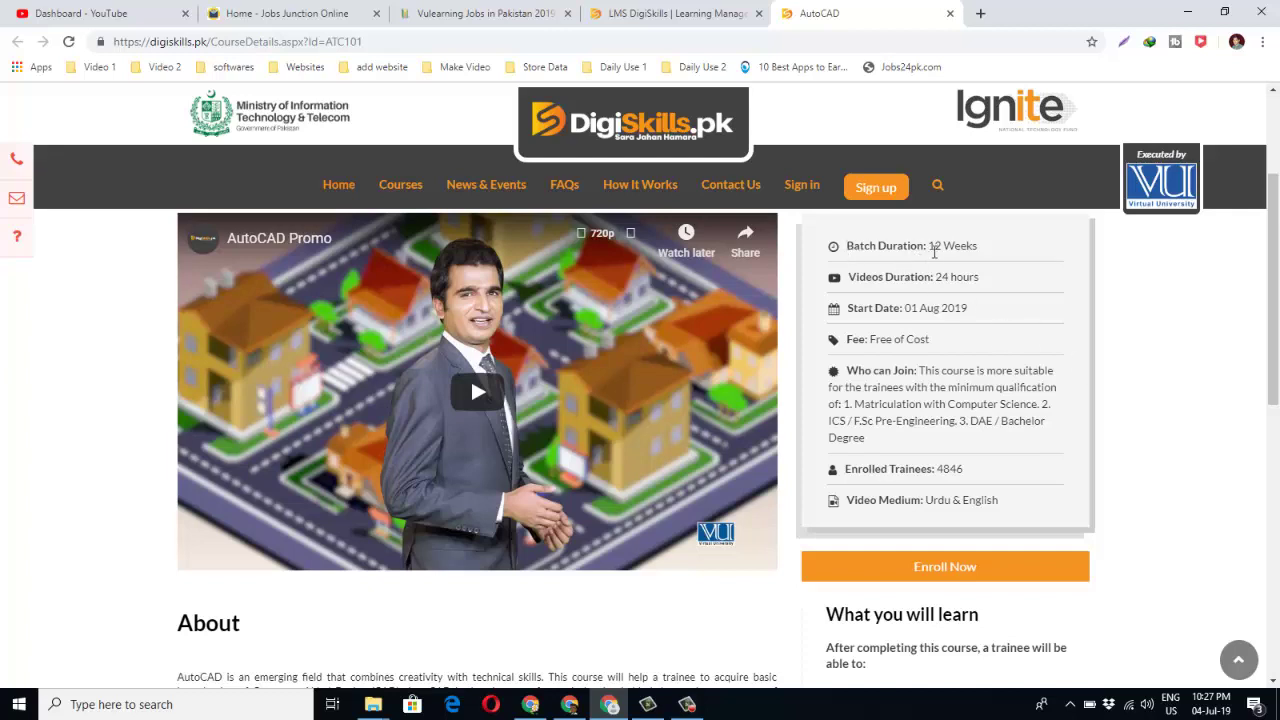
left_click_drag(933, 246, 986, 254)
left_click(1004, 260)
left_click_drag(916, 314, 957, 315)
left_click_drag(924, 372, 1018, 436)
left_click(1018, 436)
scroll(1145, 498, "down", 1)
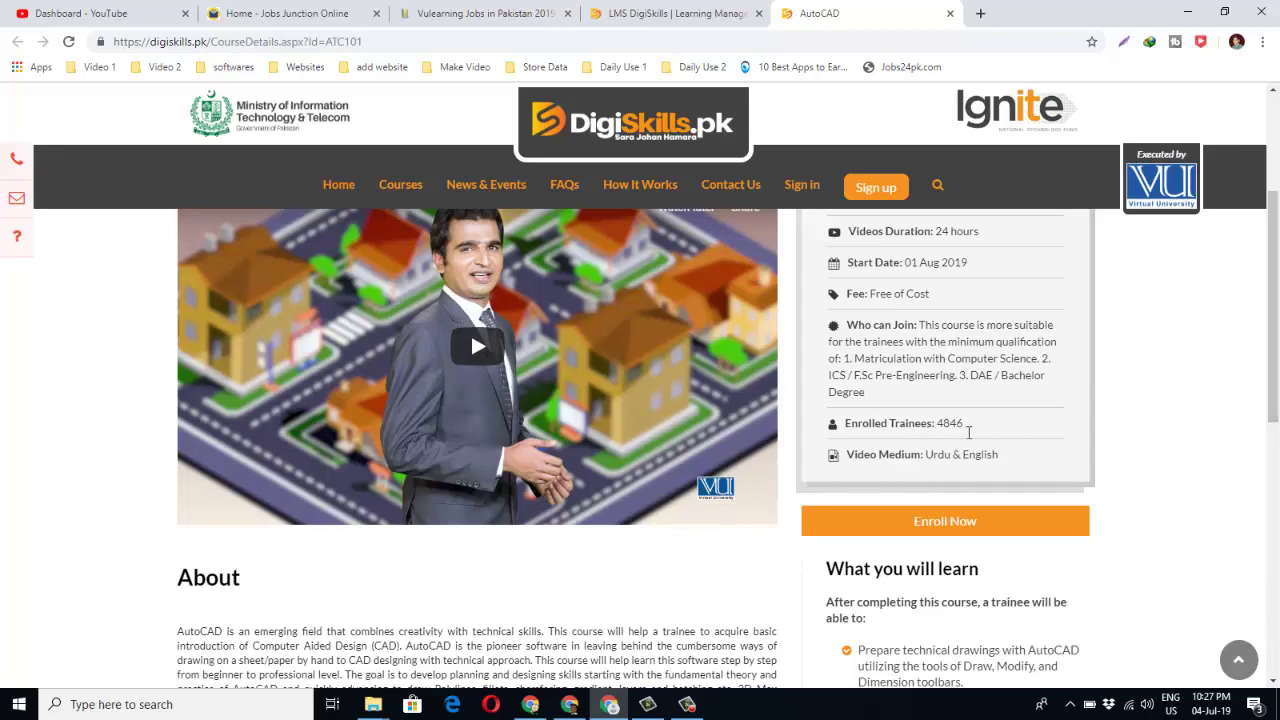
Step: Check the AutoCAD course's enrolled trainees figure and close its details page to return to the enrollment list
left_click_drag(967, 429, 936, 426)
left_click(1156, 394)
left_click(950, 14)
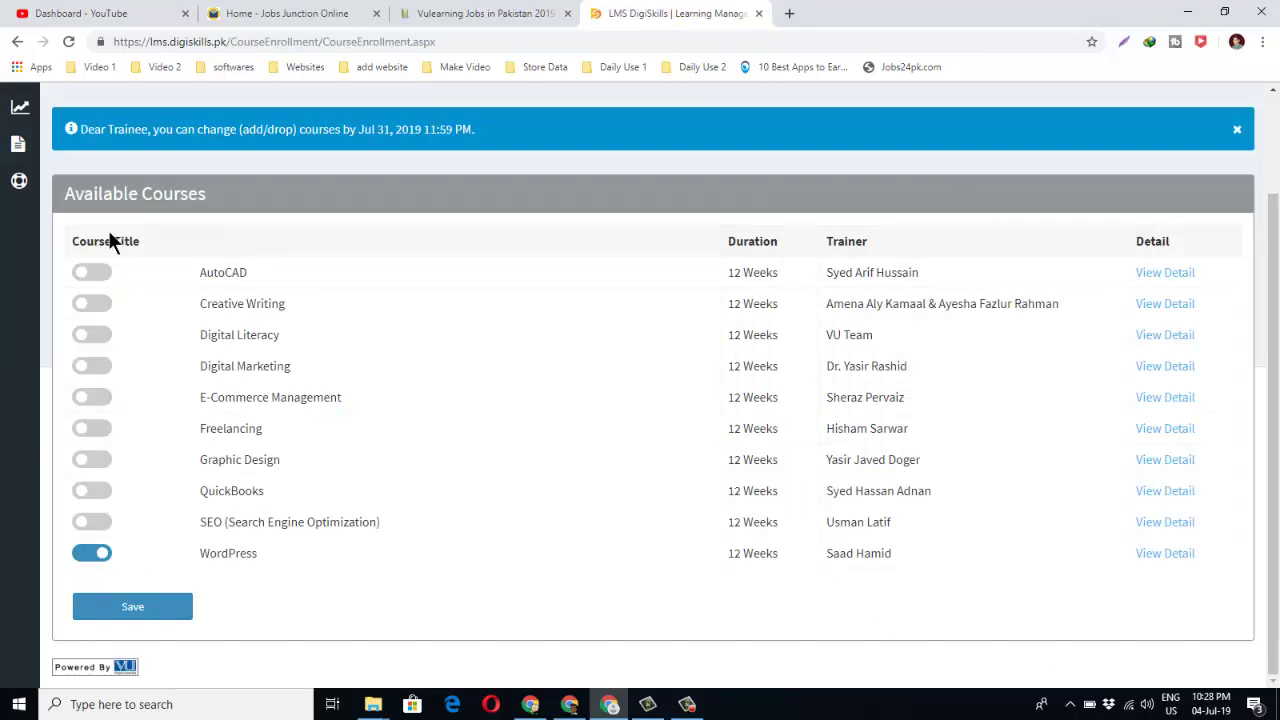
left_click(107, 310)
left_click(88, 310)
left_click(108, 432)
left_click(107, 430)
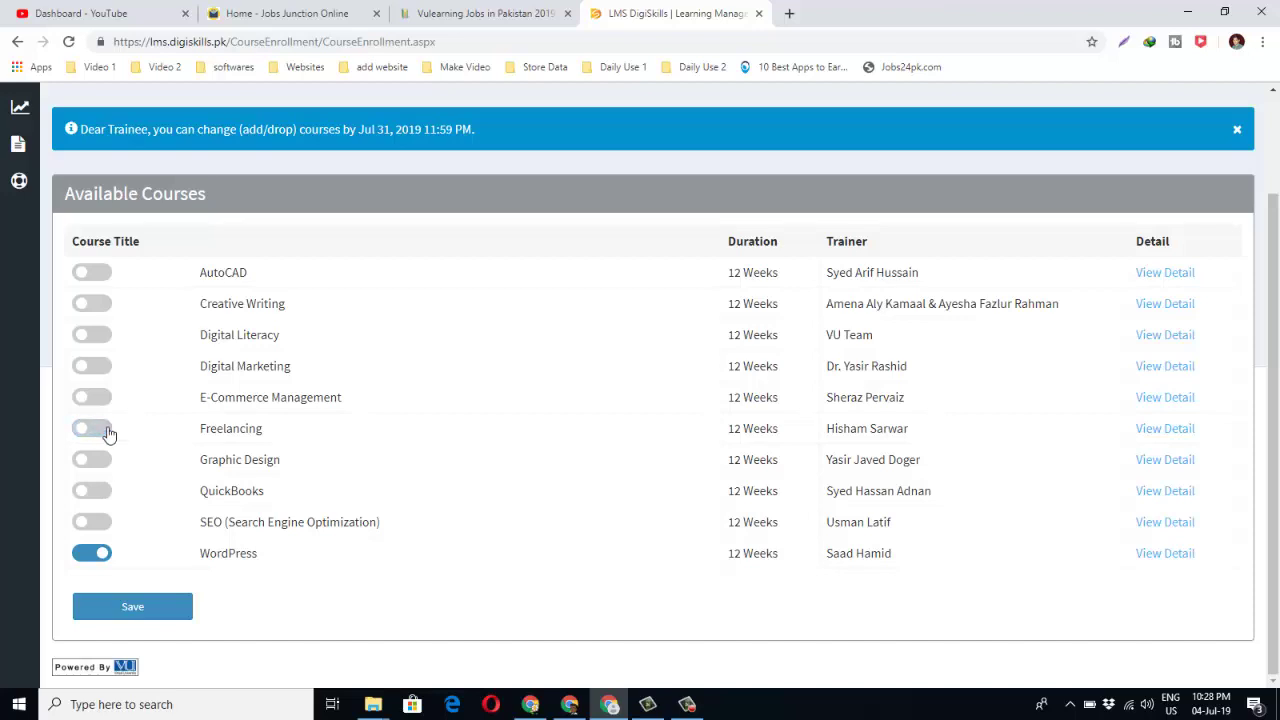
Step: Select Creative Writing in the available courses list, then save and confirm the enrollments
left_click(101, 310)
left_click(135, 610)
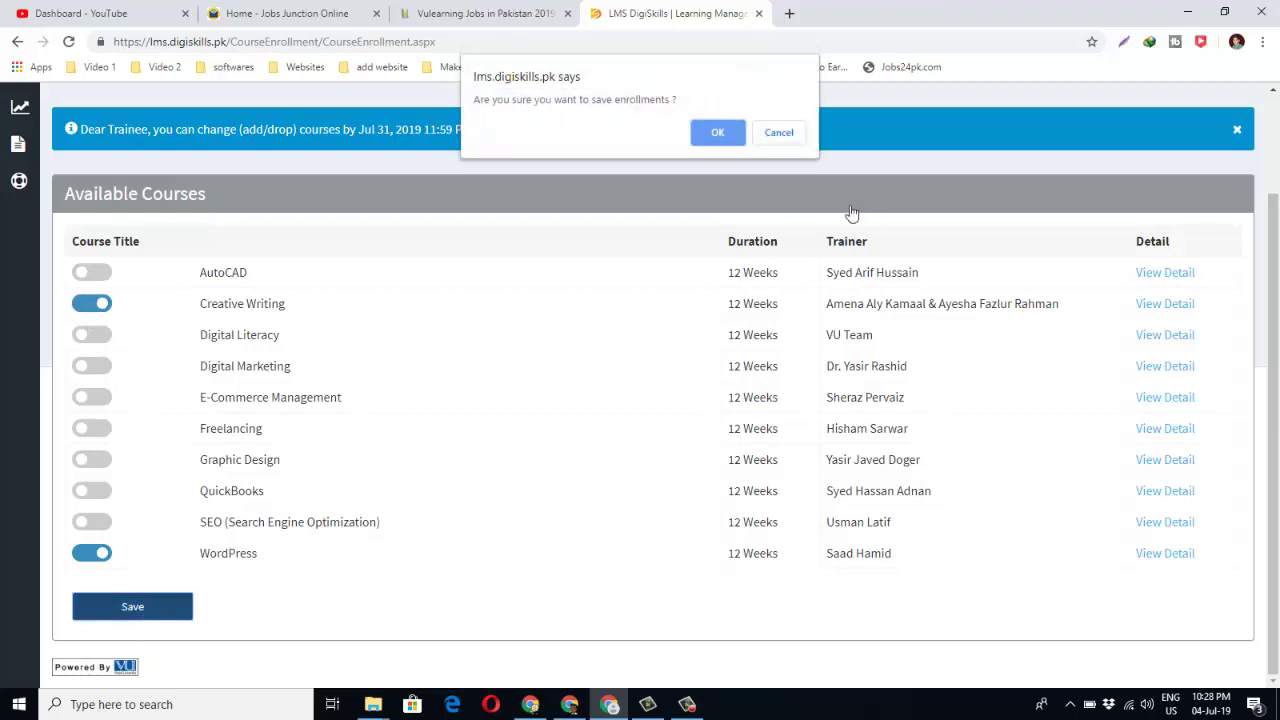
left_click(718, 134)
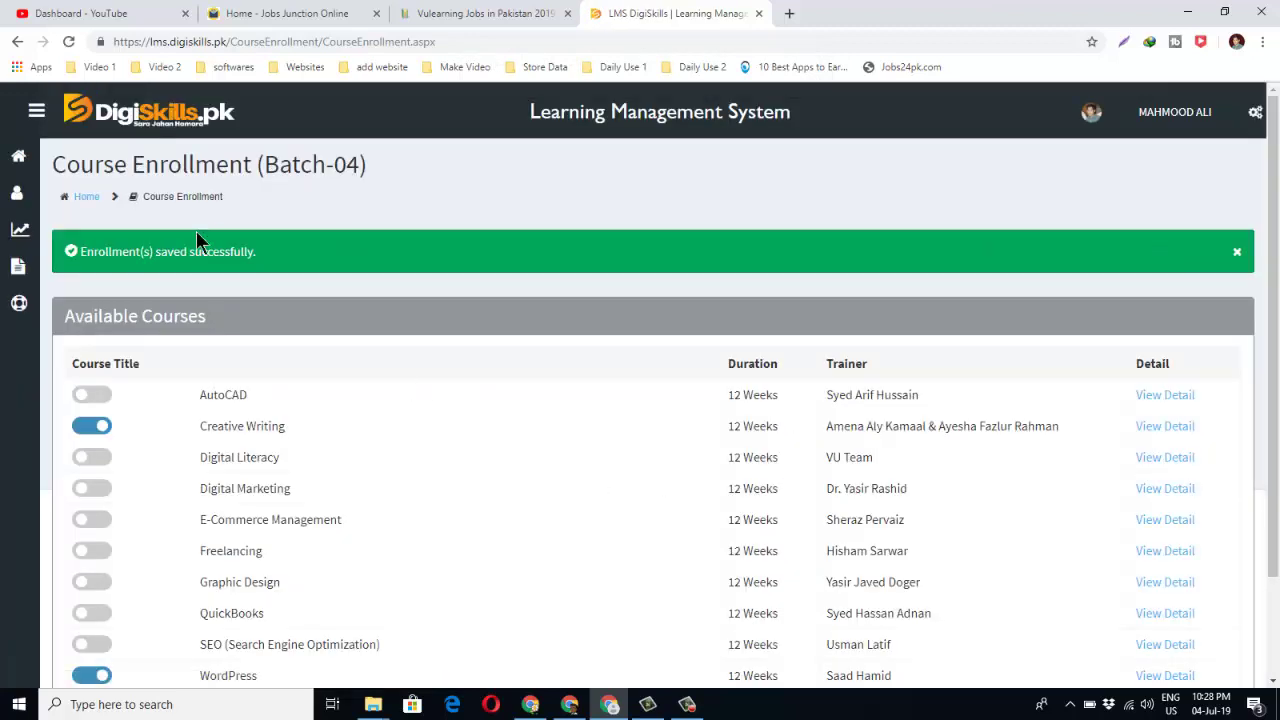
Step: Return to the LMS home page and review the current courses, previous courses and trainee services sections
left_click(17, 160)
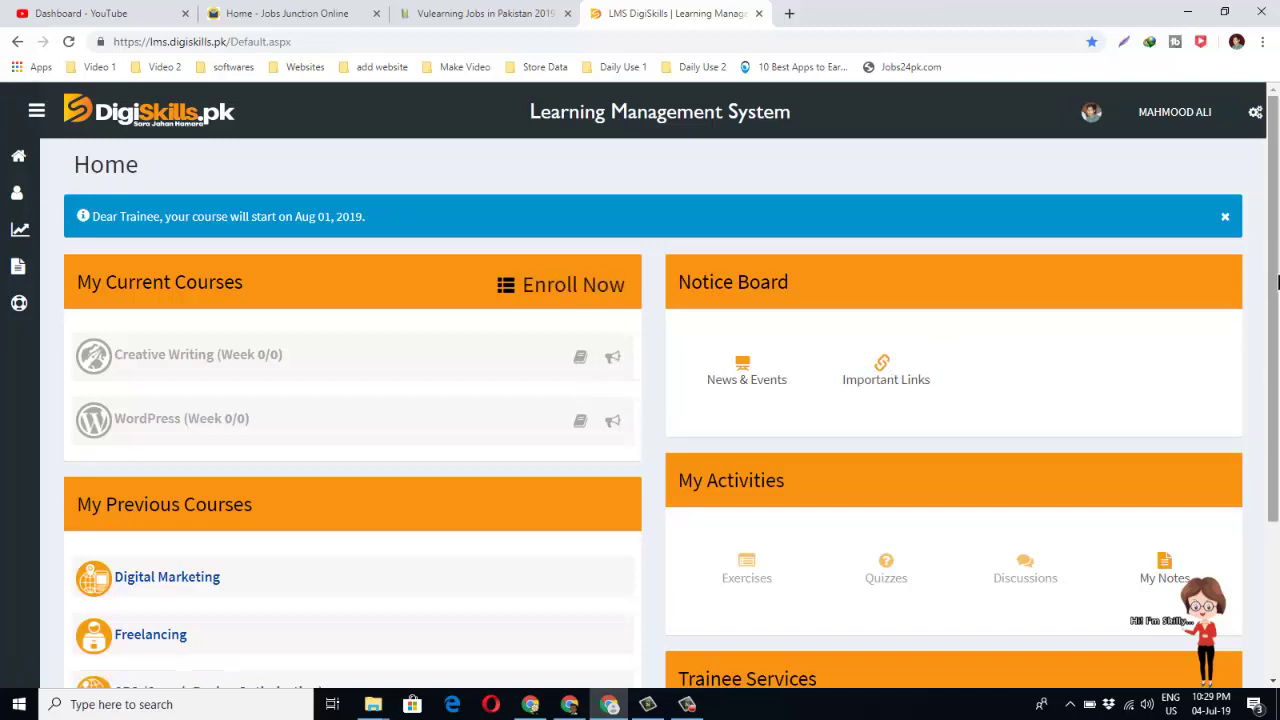
left_click_drag(1272, 300, 1272, 455)
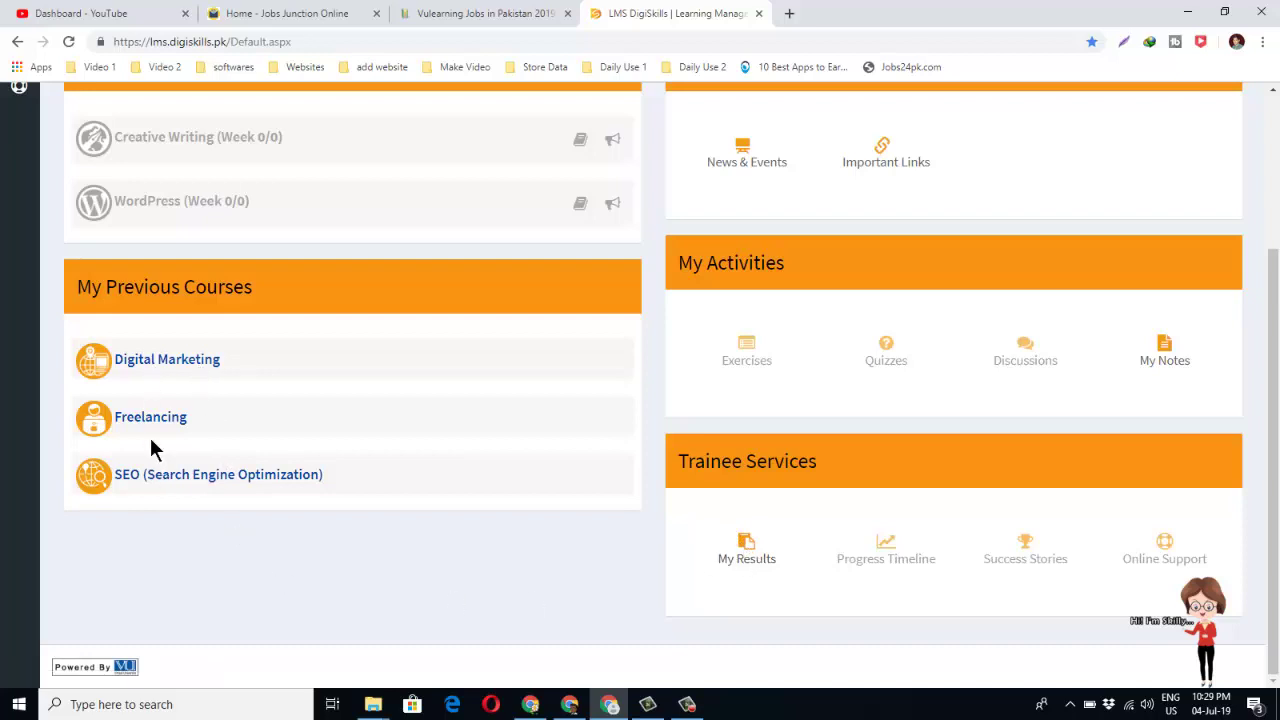
left_click_drag(1271, 470, 1262, 318)
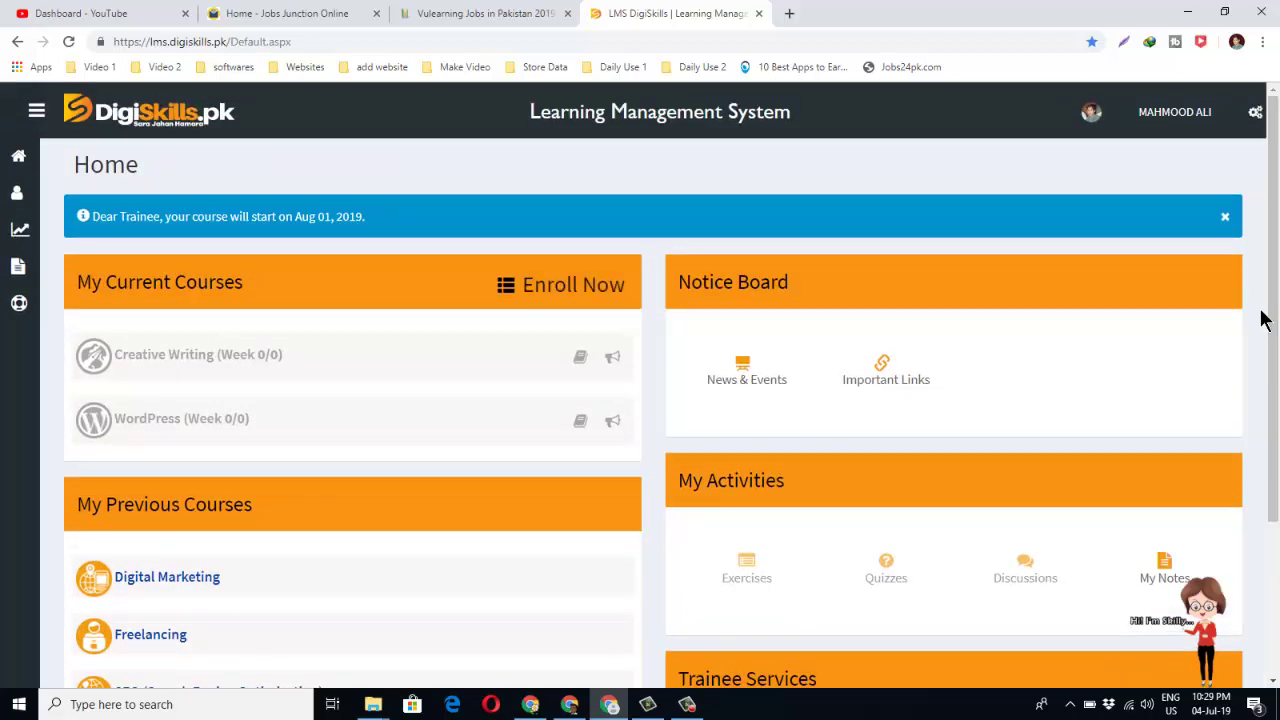